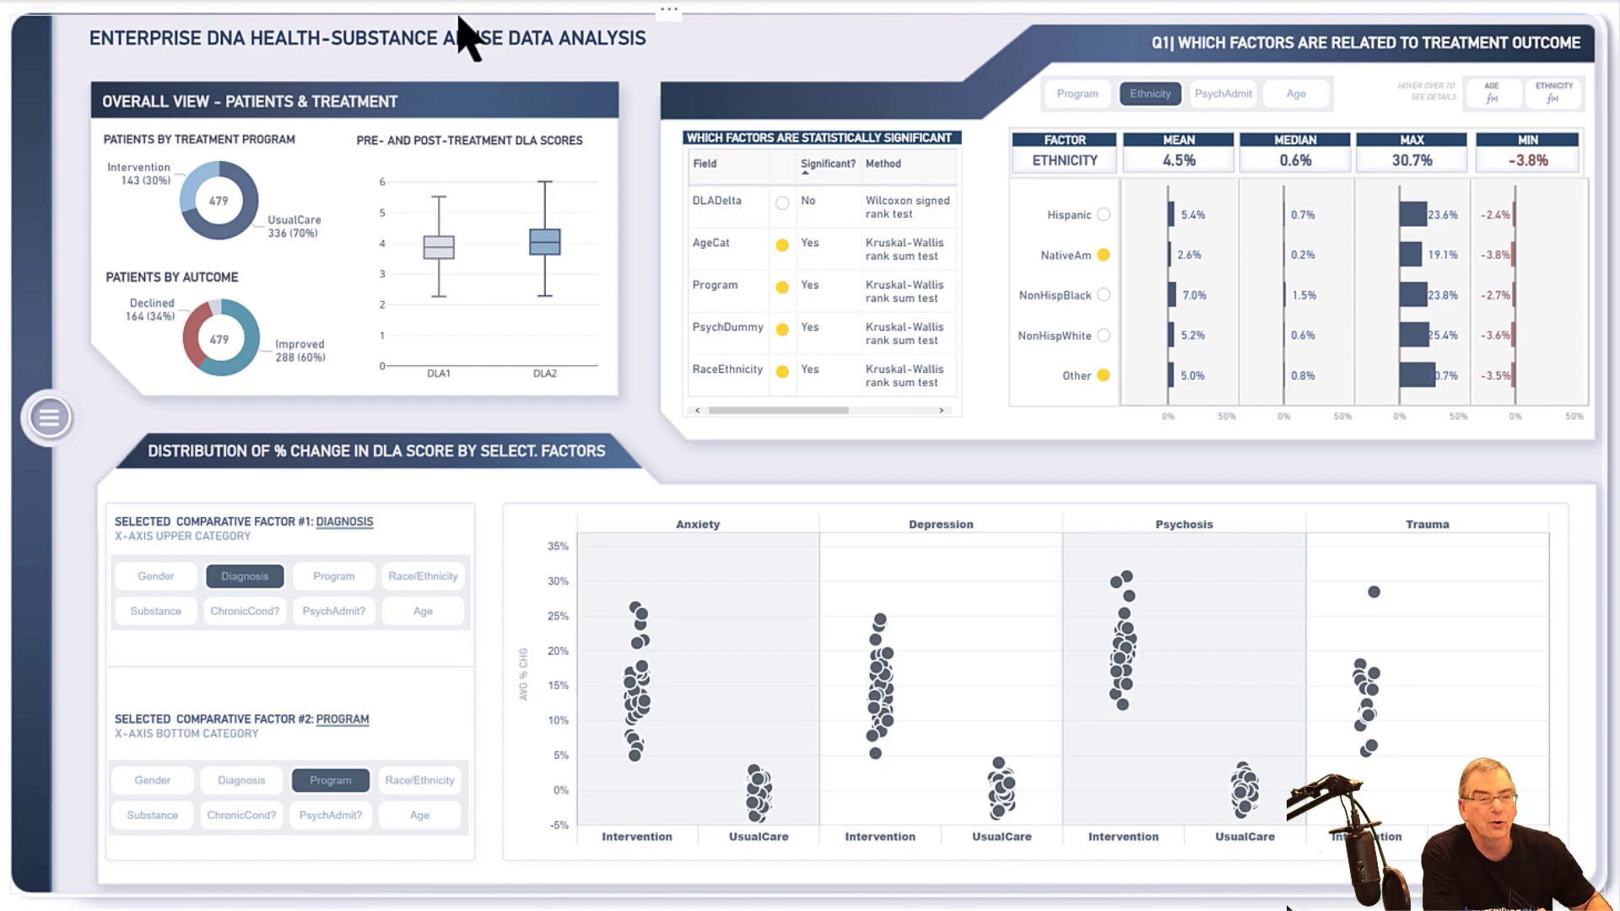
Step: Open the Power Query Editor and preview the Data query's table
mouse_move(481, 69)
mouse_move(544, 240)
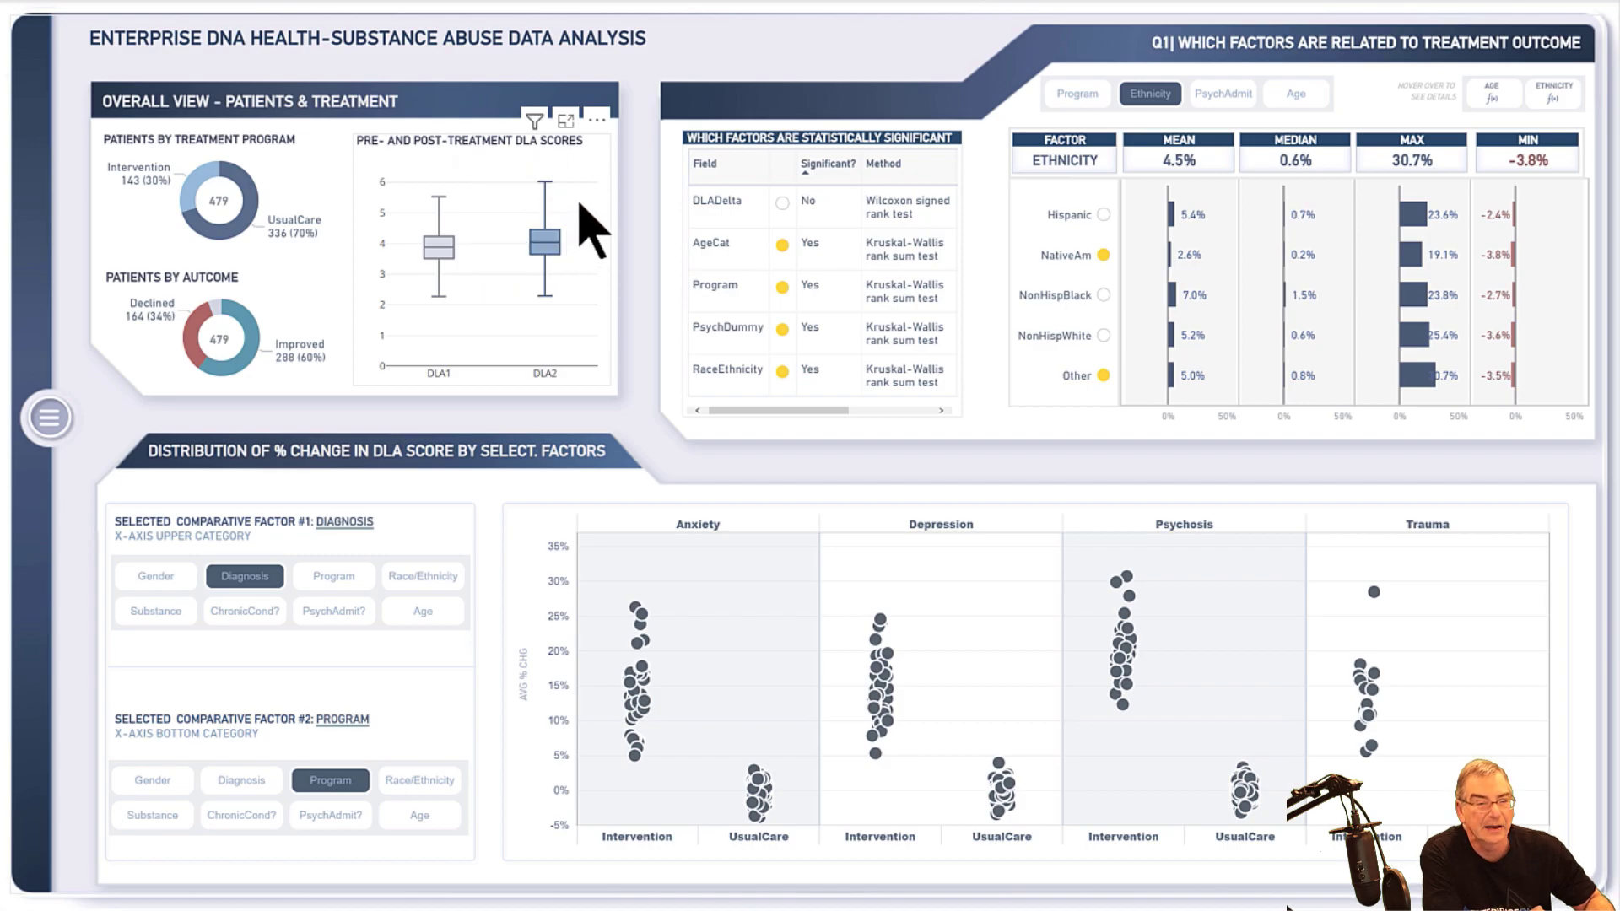
mouse_move(582, 195)
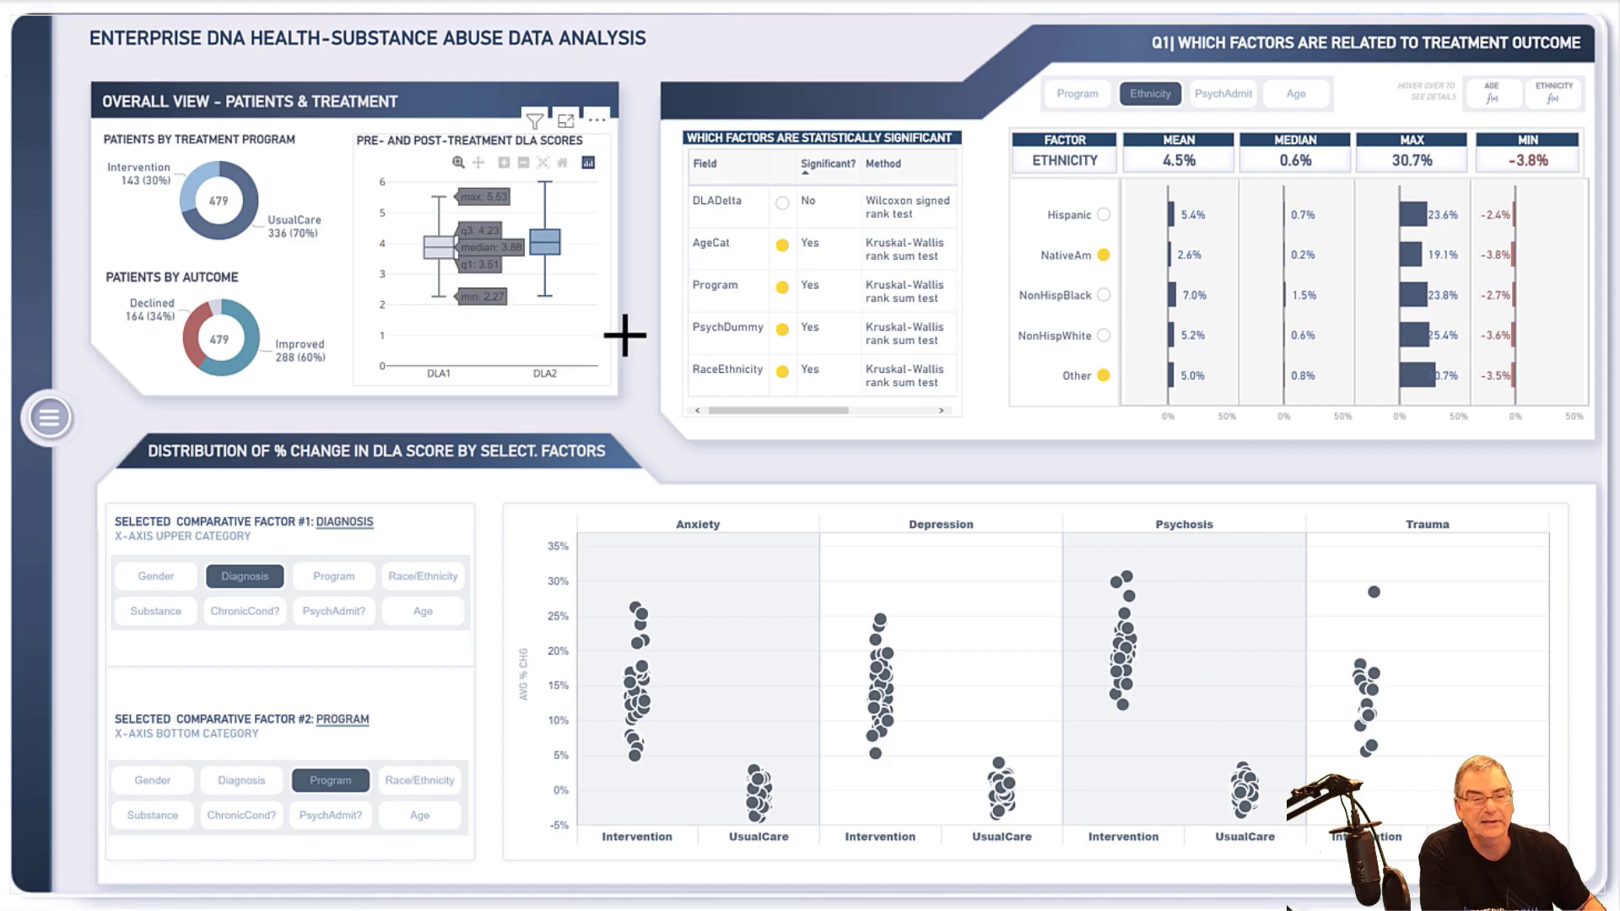
mouse_move(563, 268)
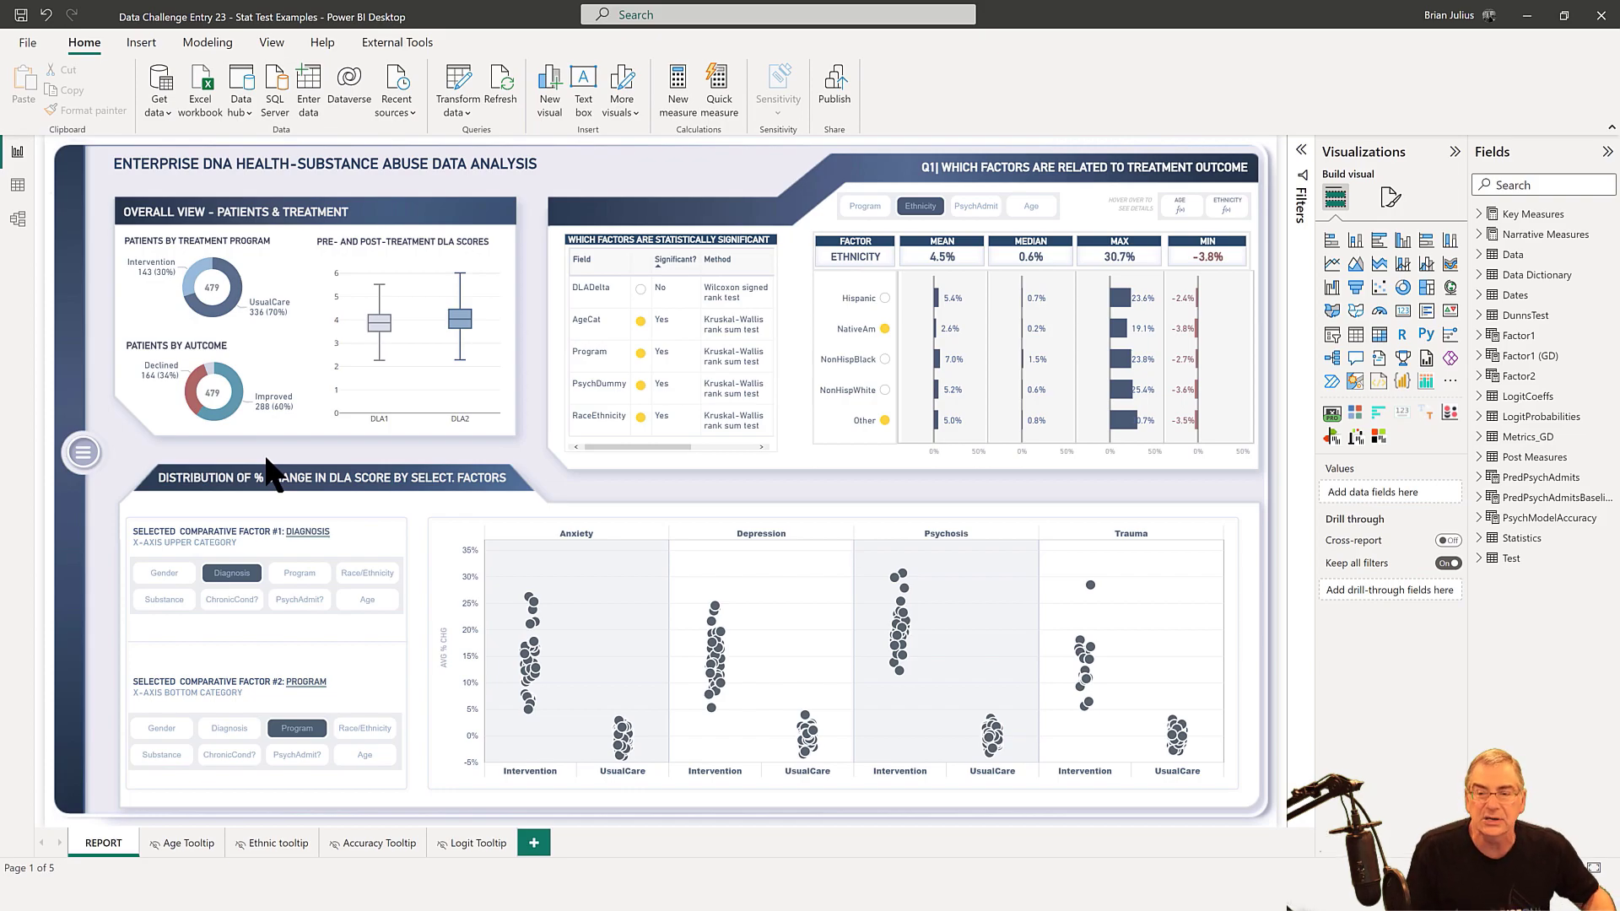
left_click(446, 70)
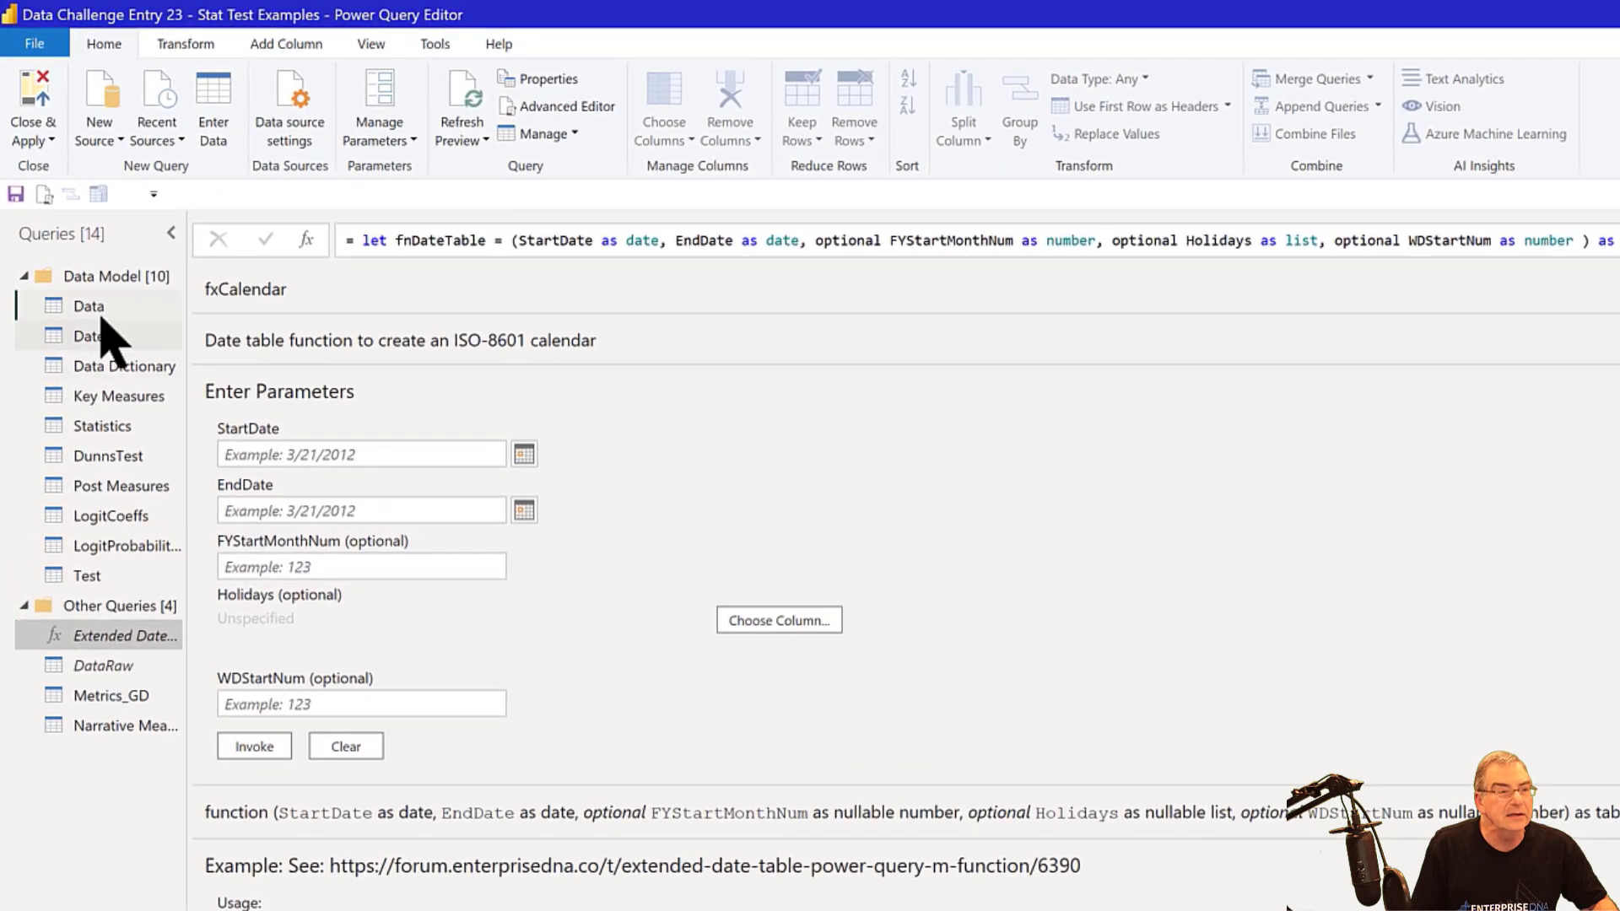
left_click(101, 316)
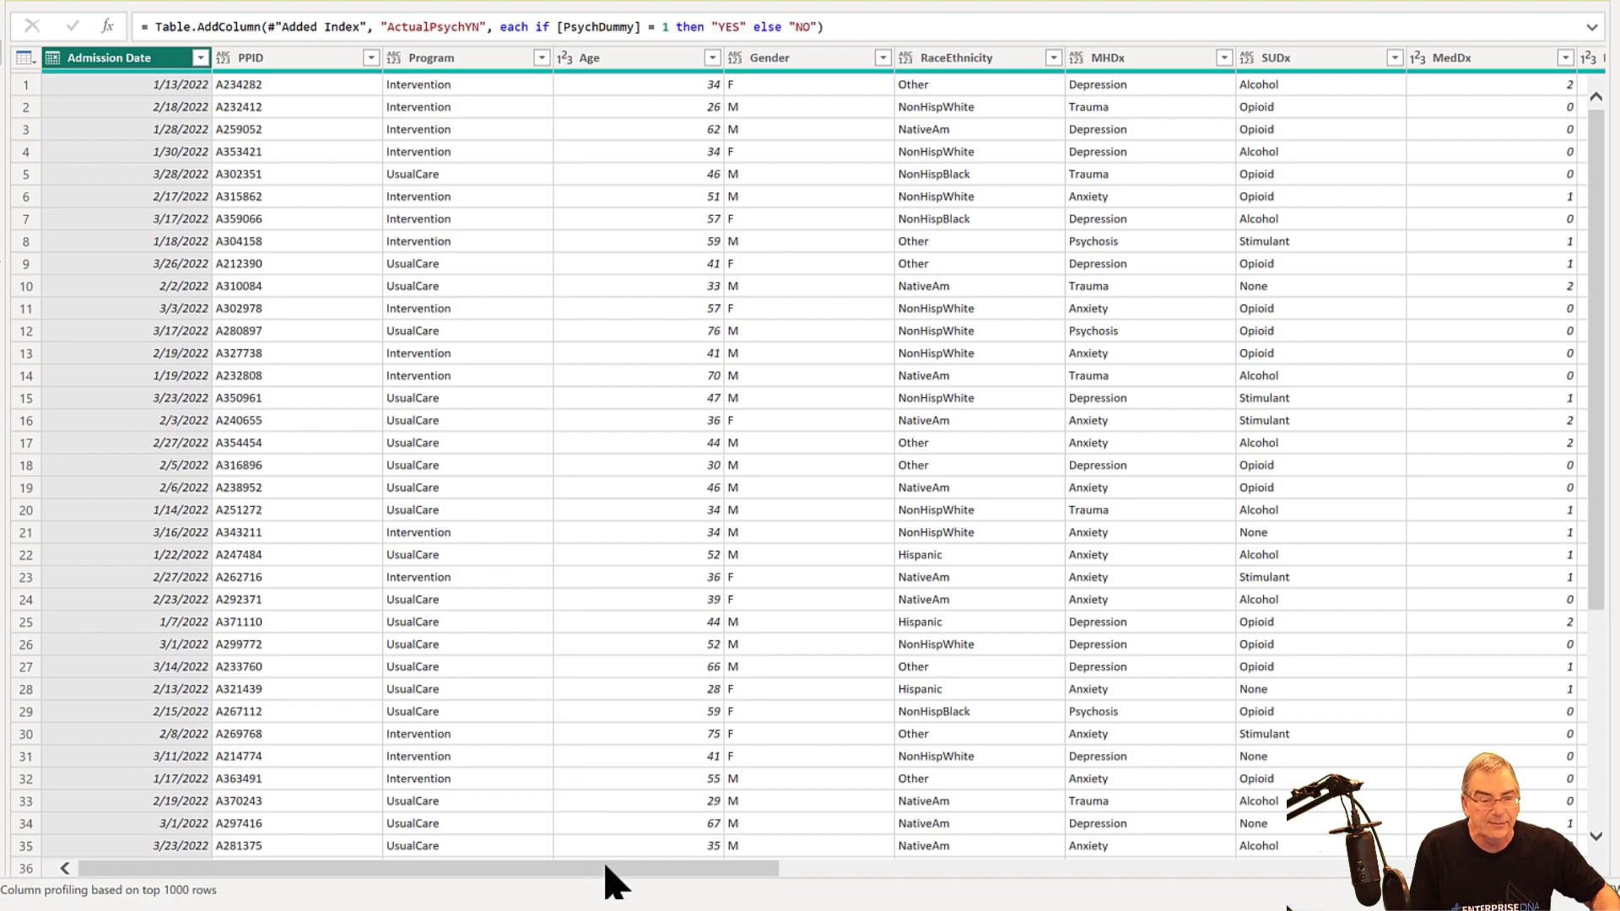
Step: Scroll right past the DLA1 and DLA2 score columns and select the DLADelta column
left_click_drag(606, 867, 1225, 741)
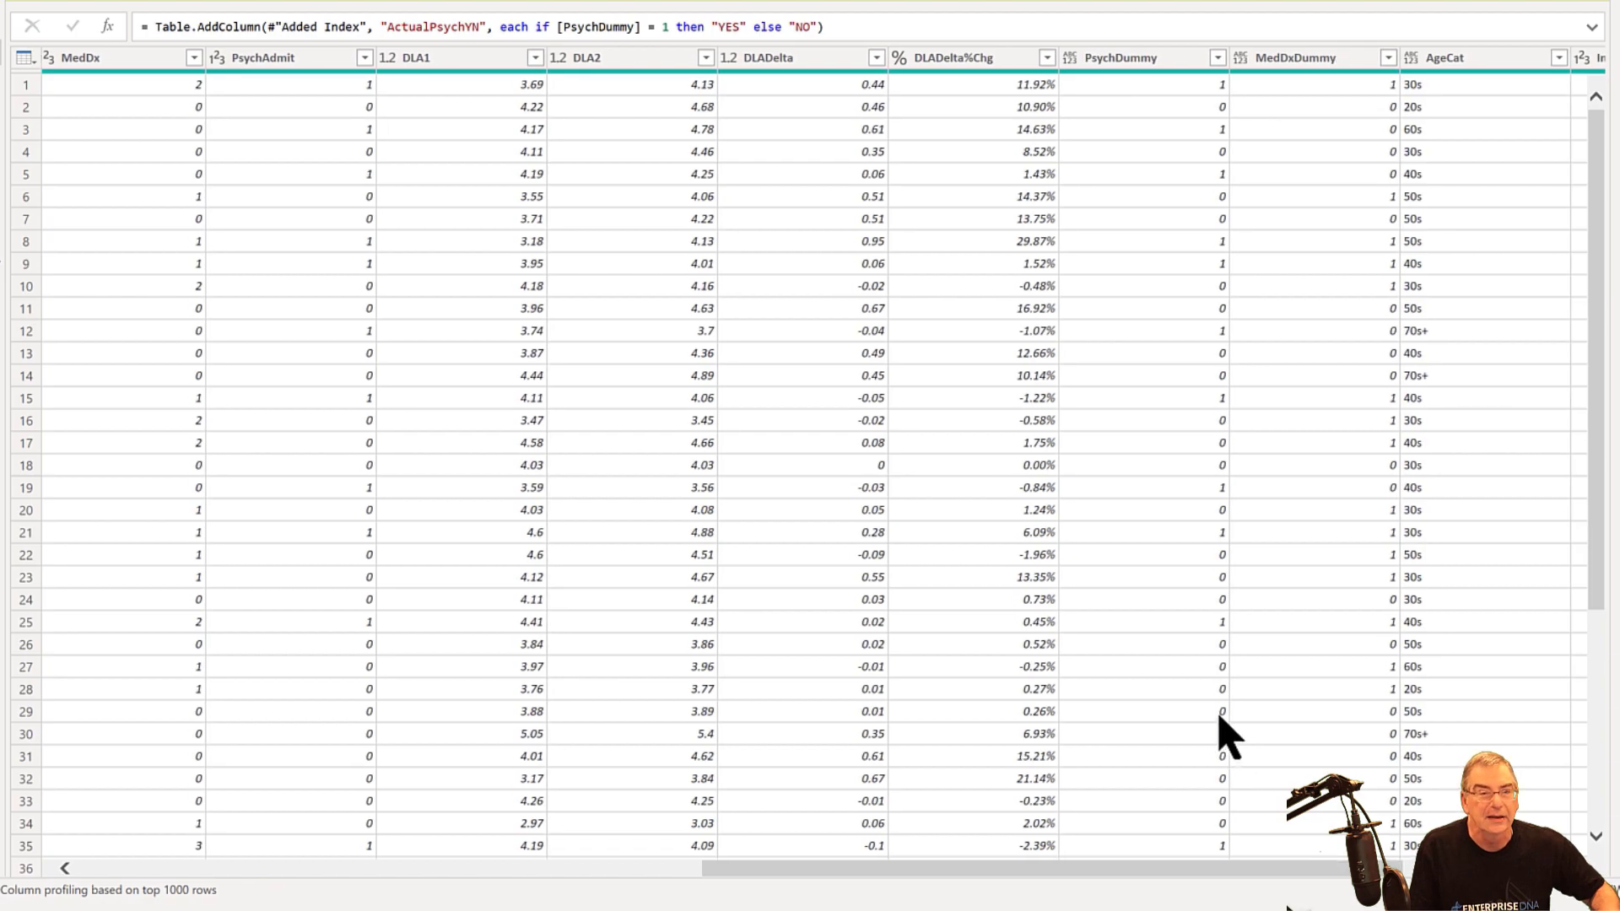
left_click(448, 63)
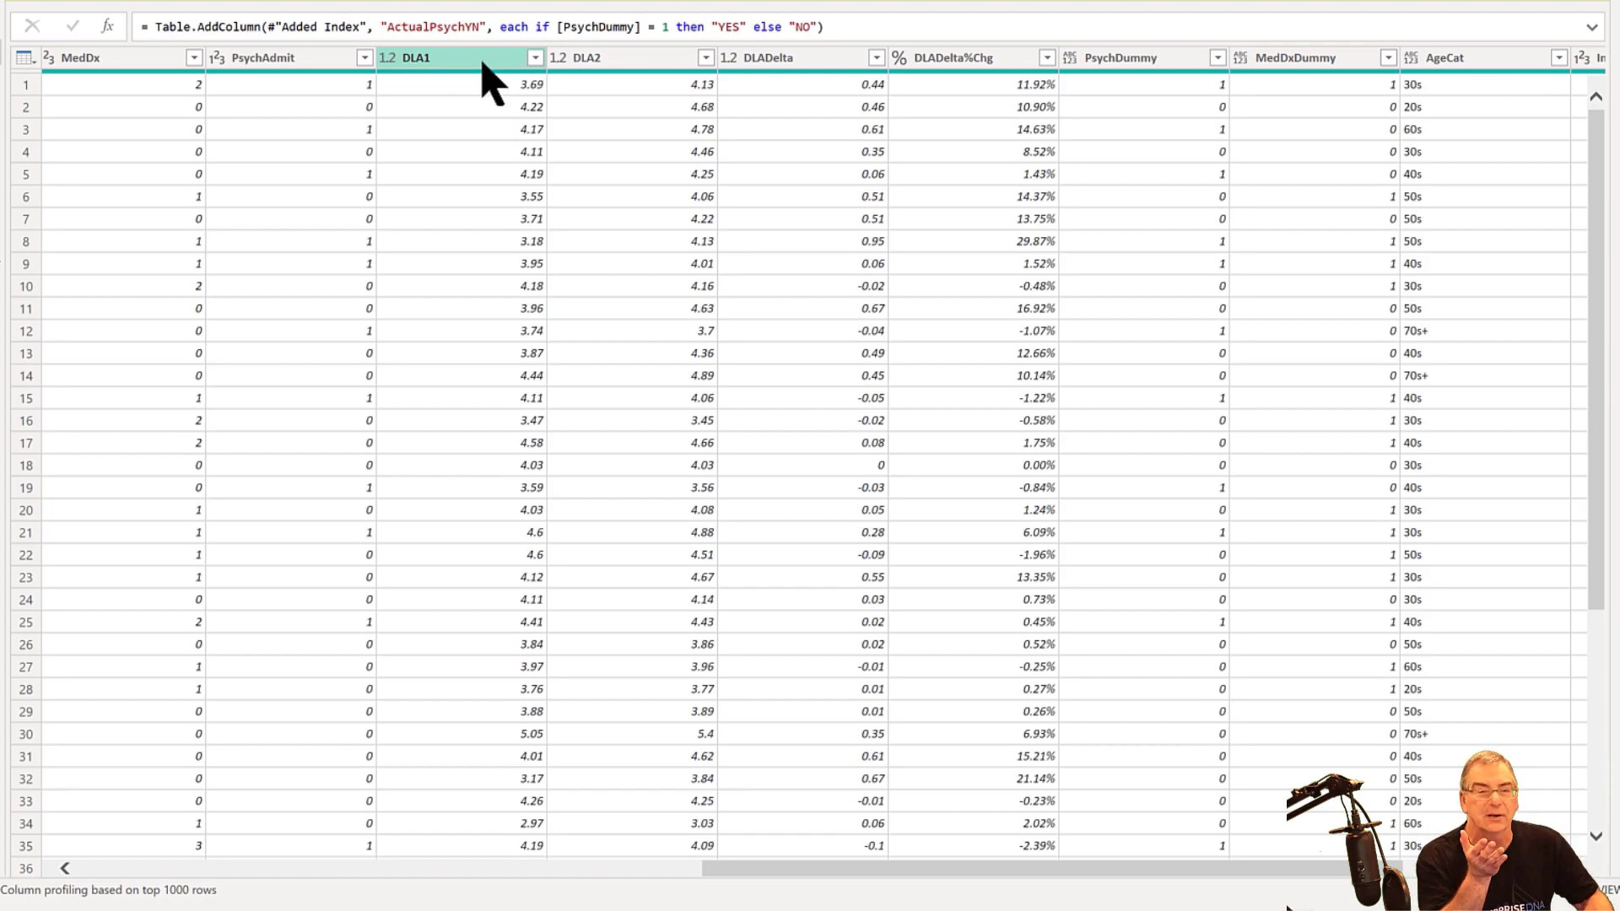
left_click(634, 56)
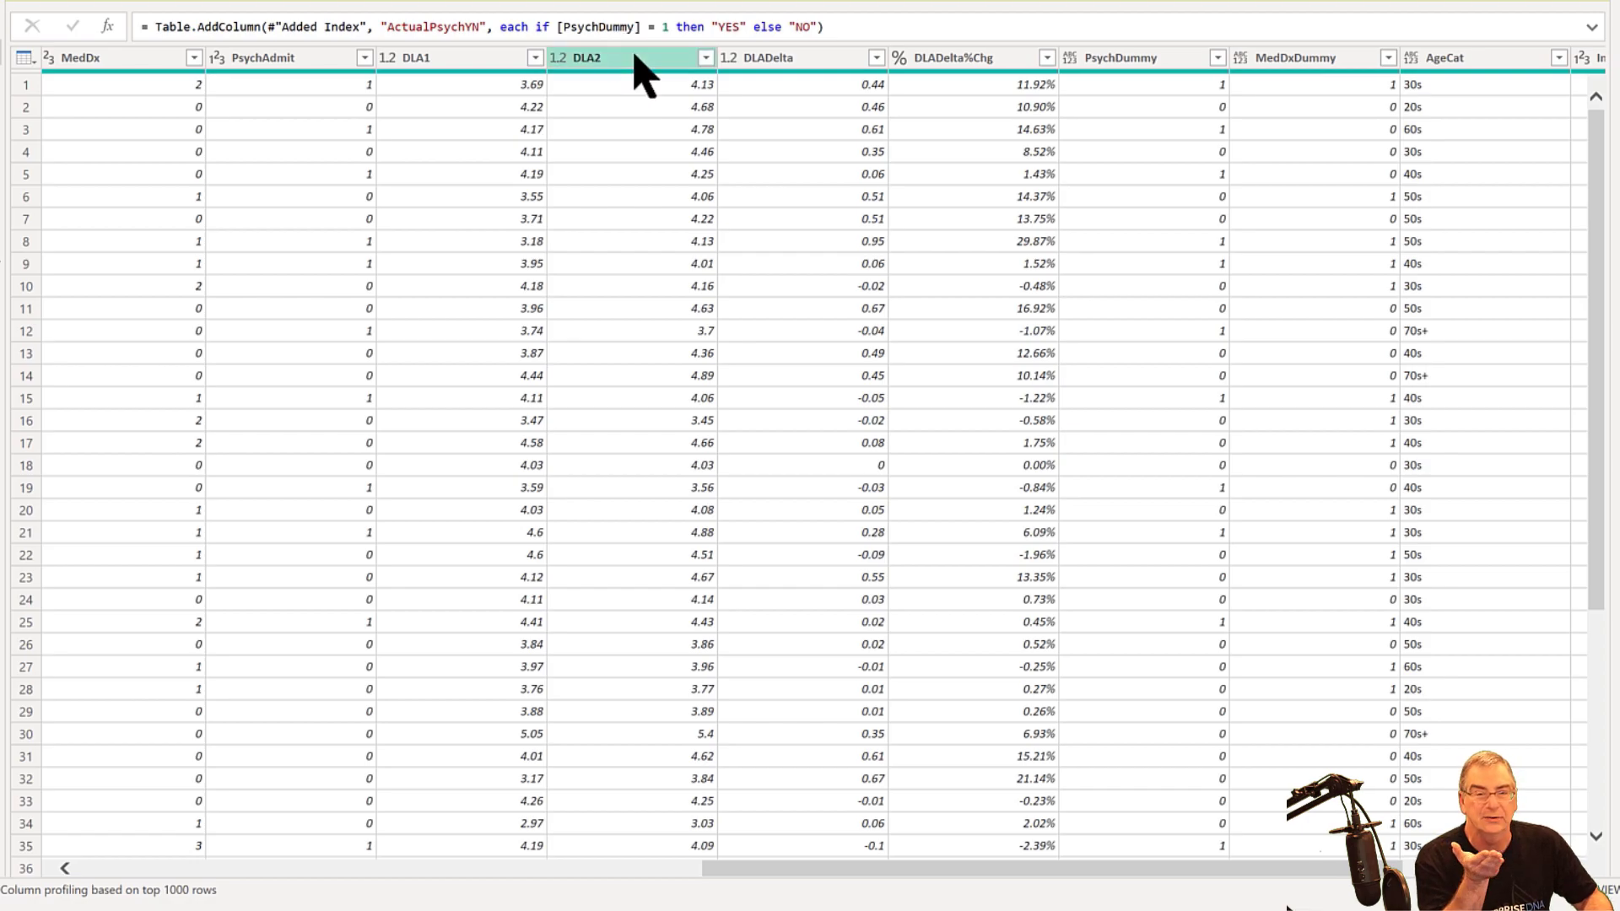
left_click(806, 58)
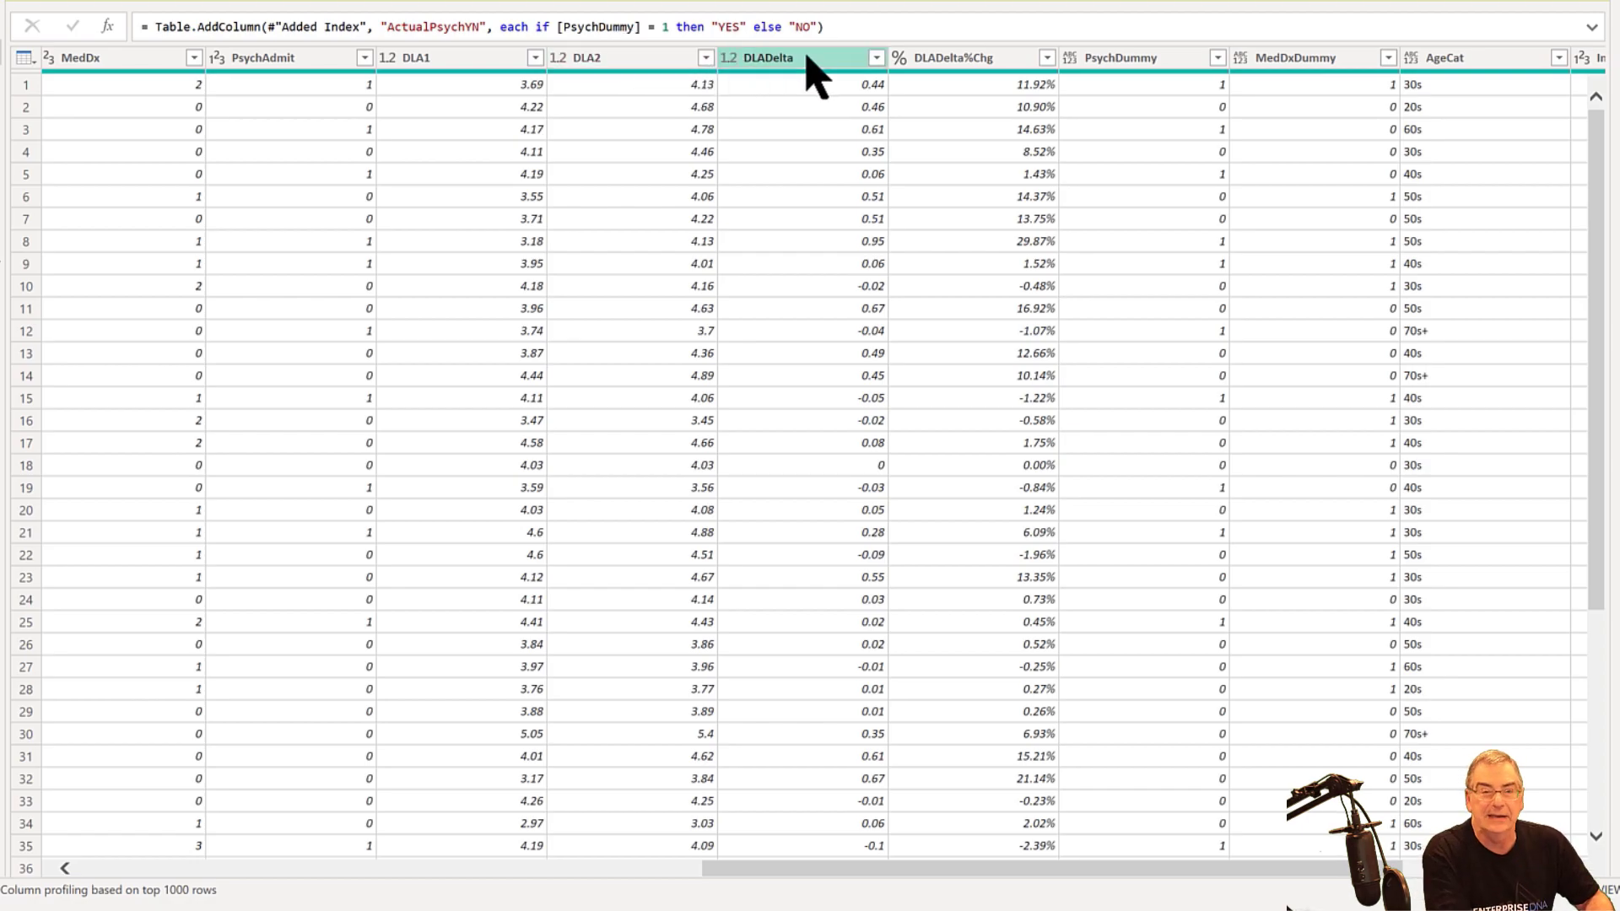
left_click(810, 72)
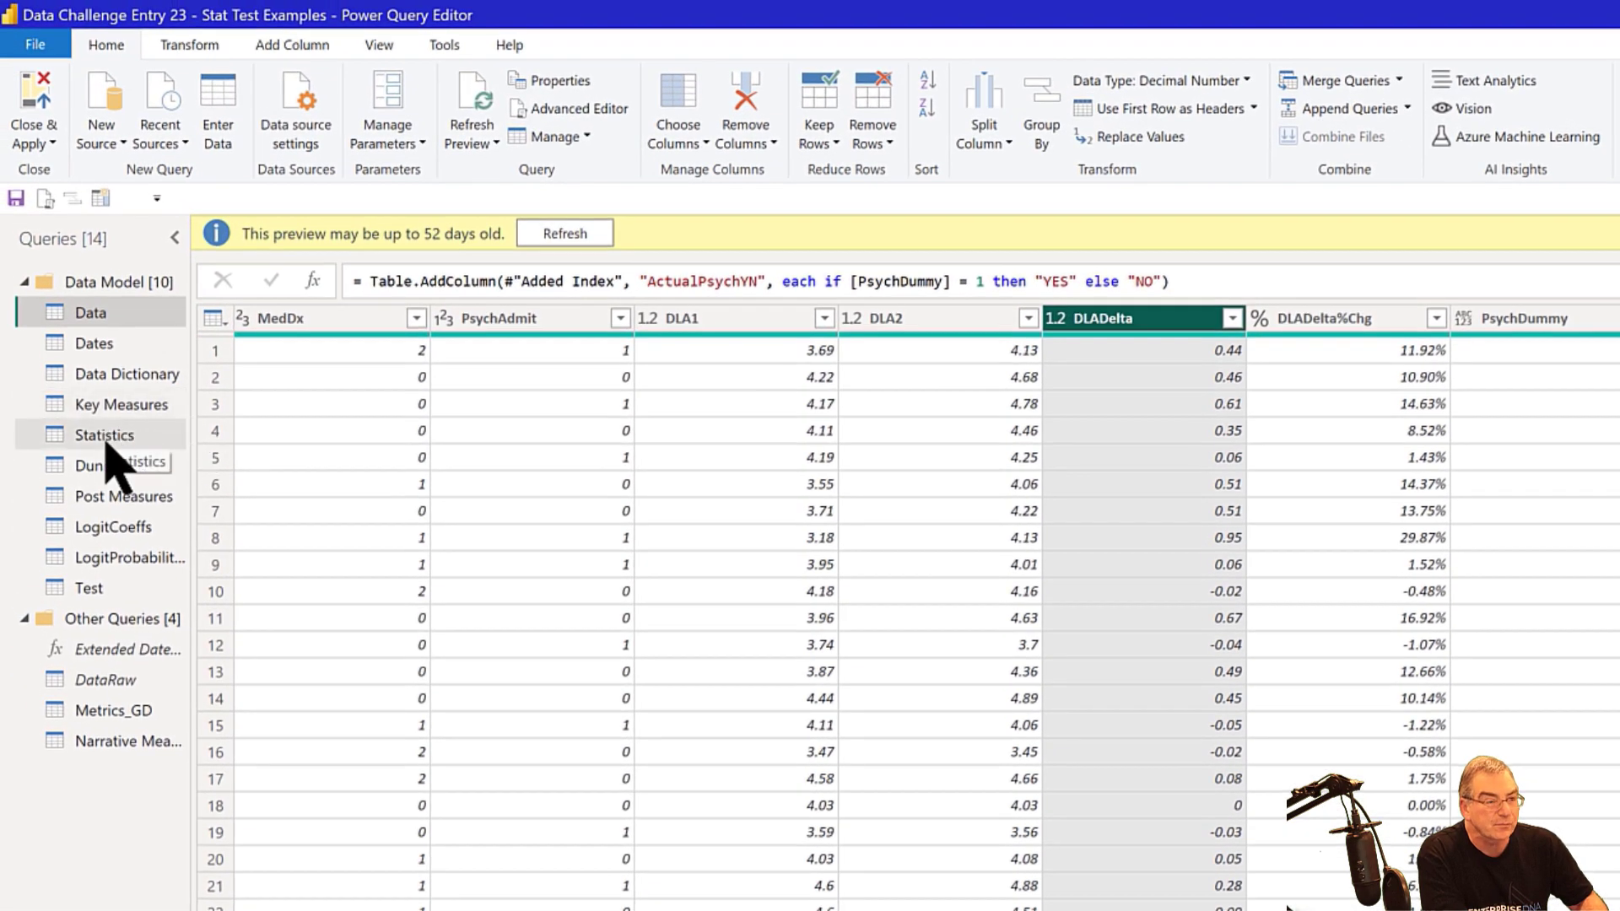
Step: Switch to the Test query, clear its stale preview warning, and start a Run R script transform
left_click(91, 412)
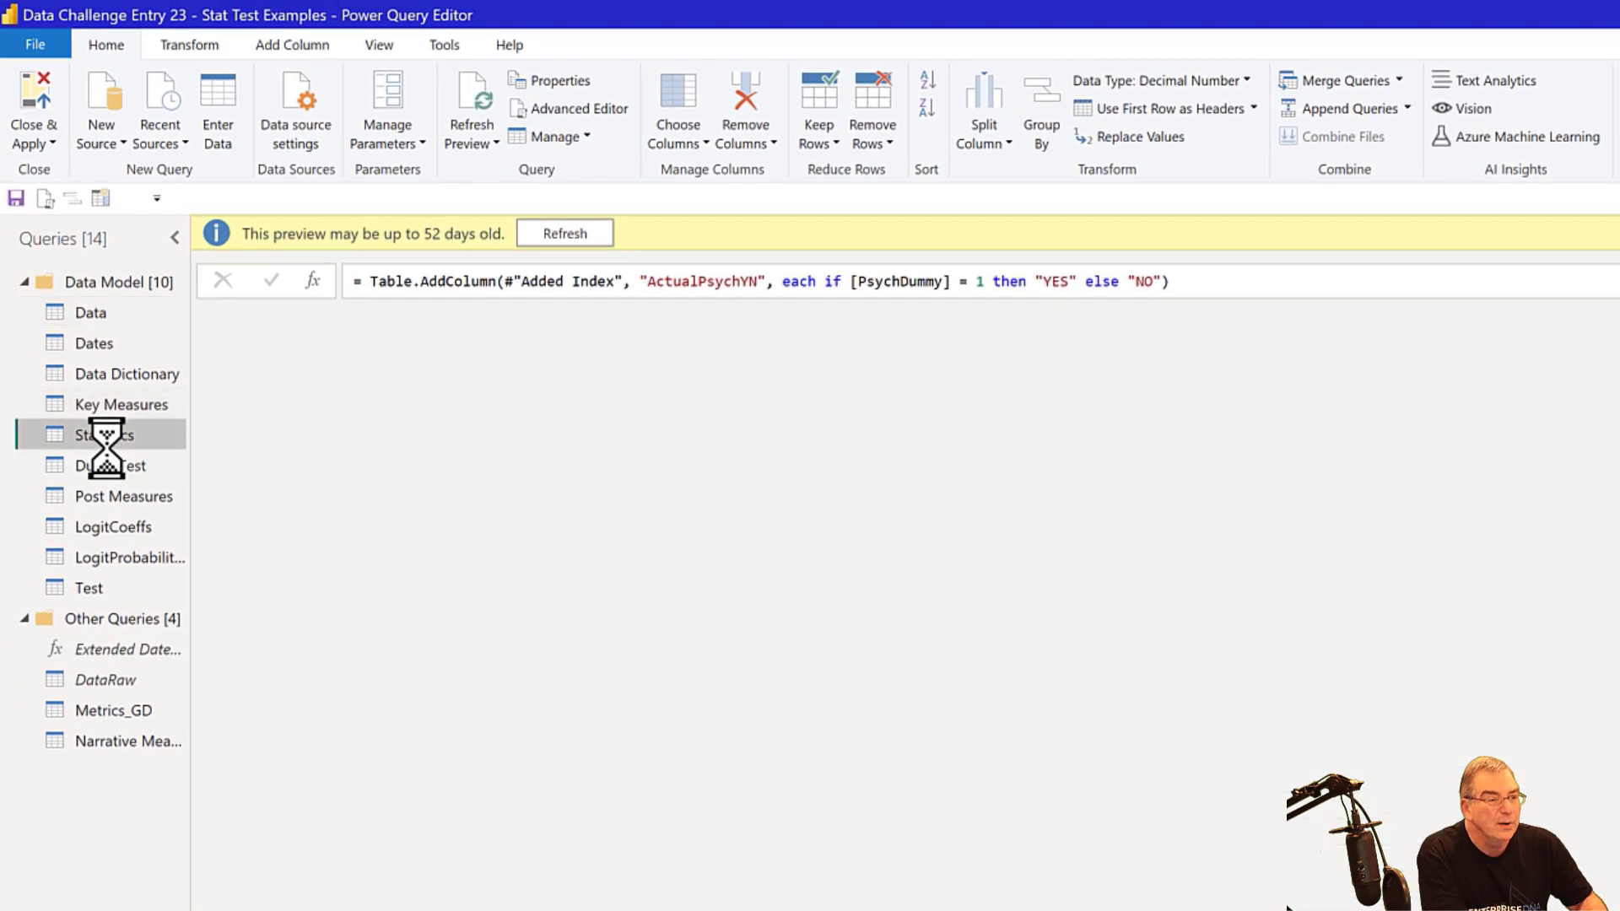
left_click(115, 588)
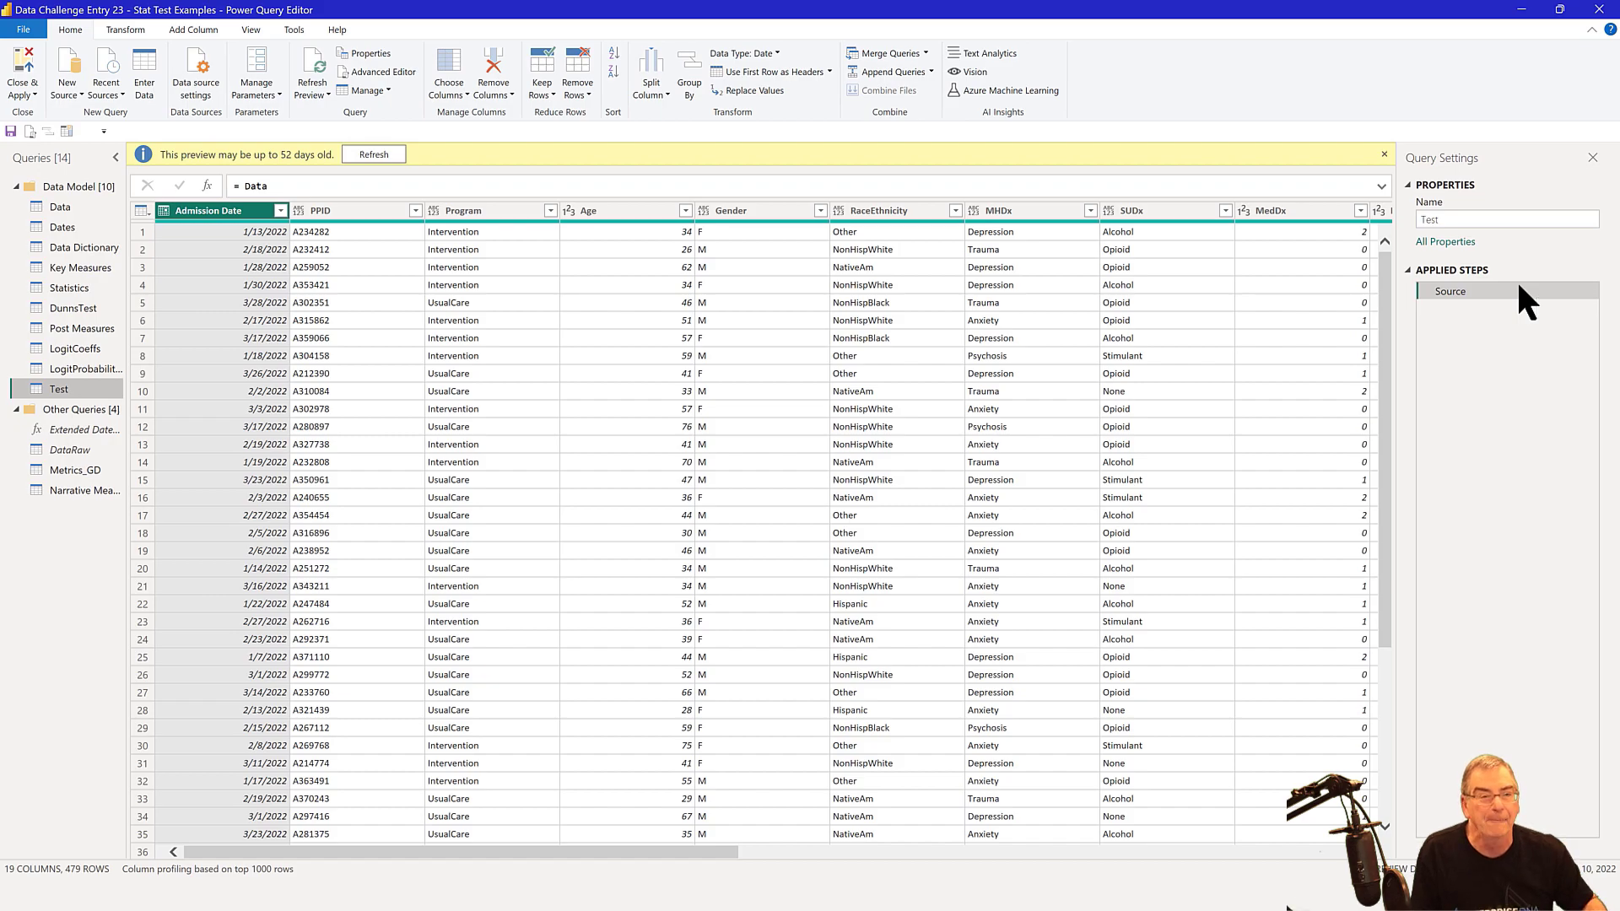
left_click(360, 159)
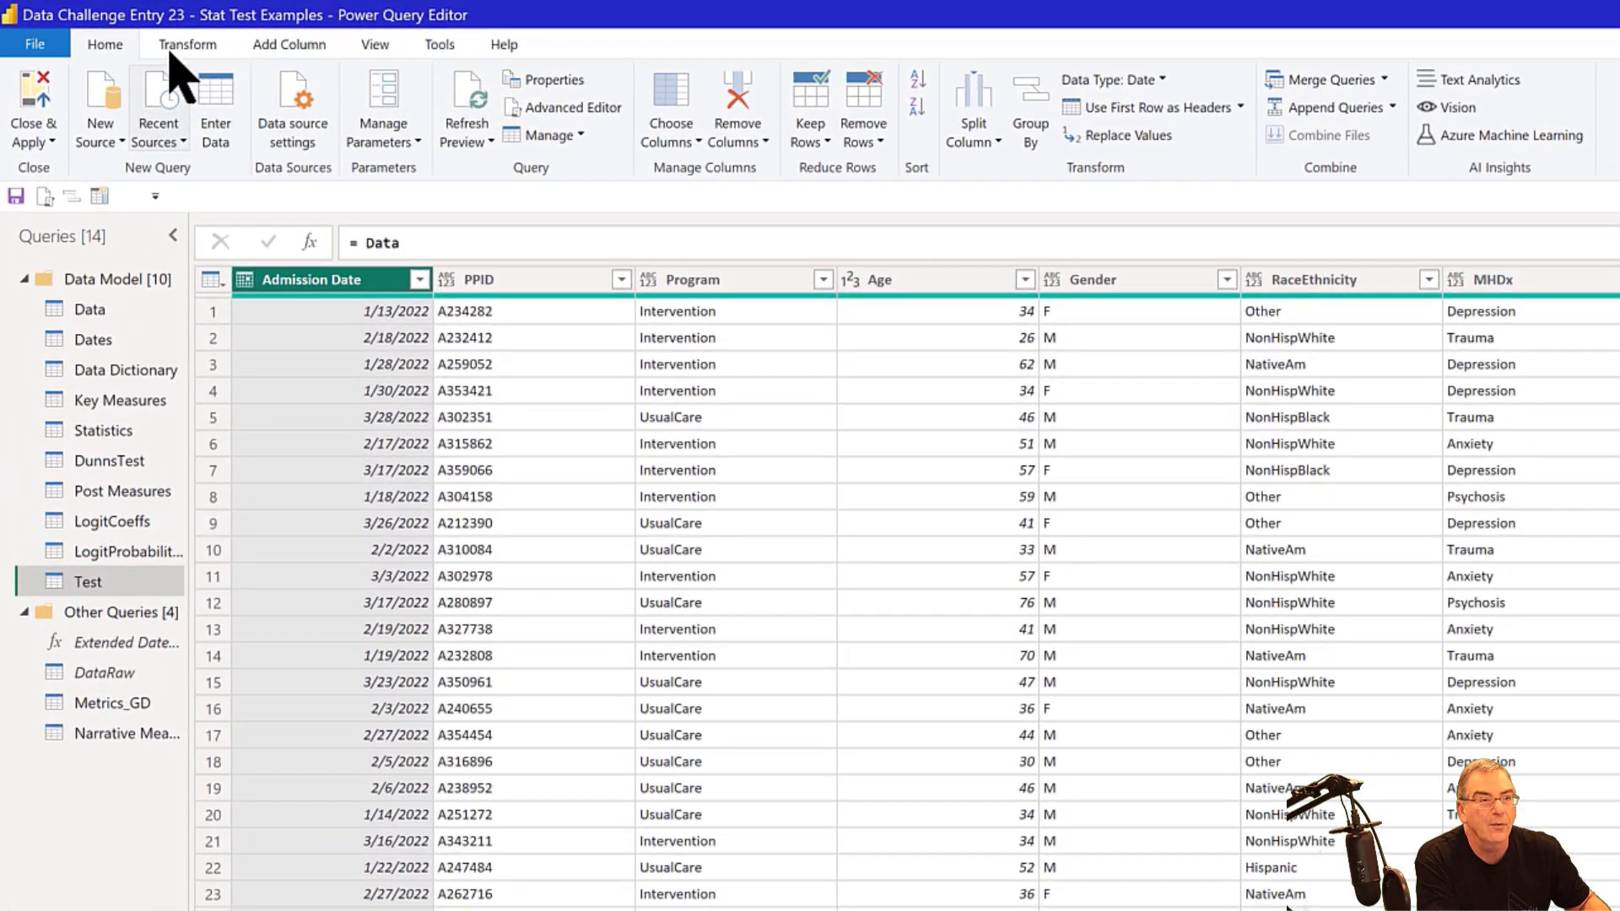
left_click(166, 47)
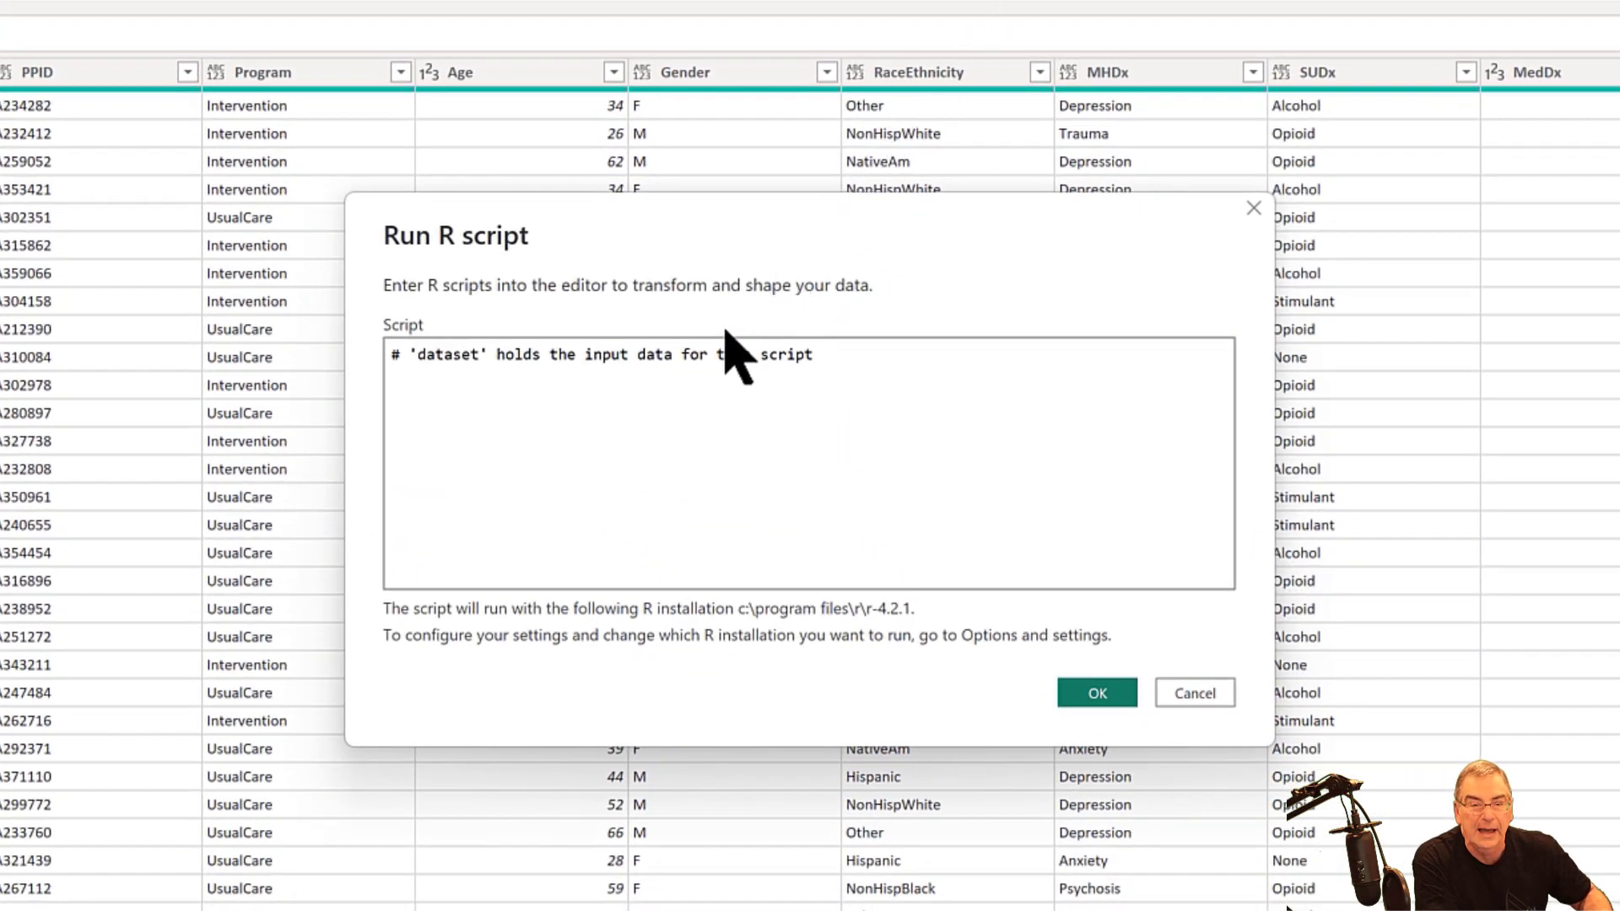
Step: Paste the prepared R script loading broom, nortest, PairedData and dplyr into the empty script box
left_click(687, 381)
key("ctrl+v")
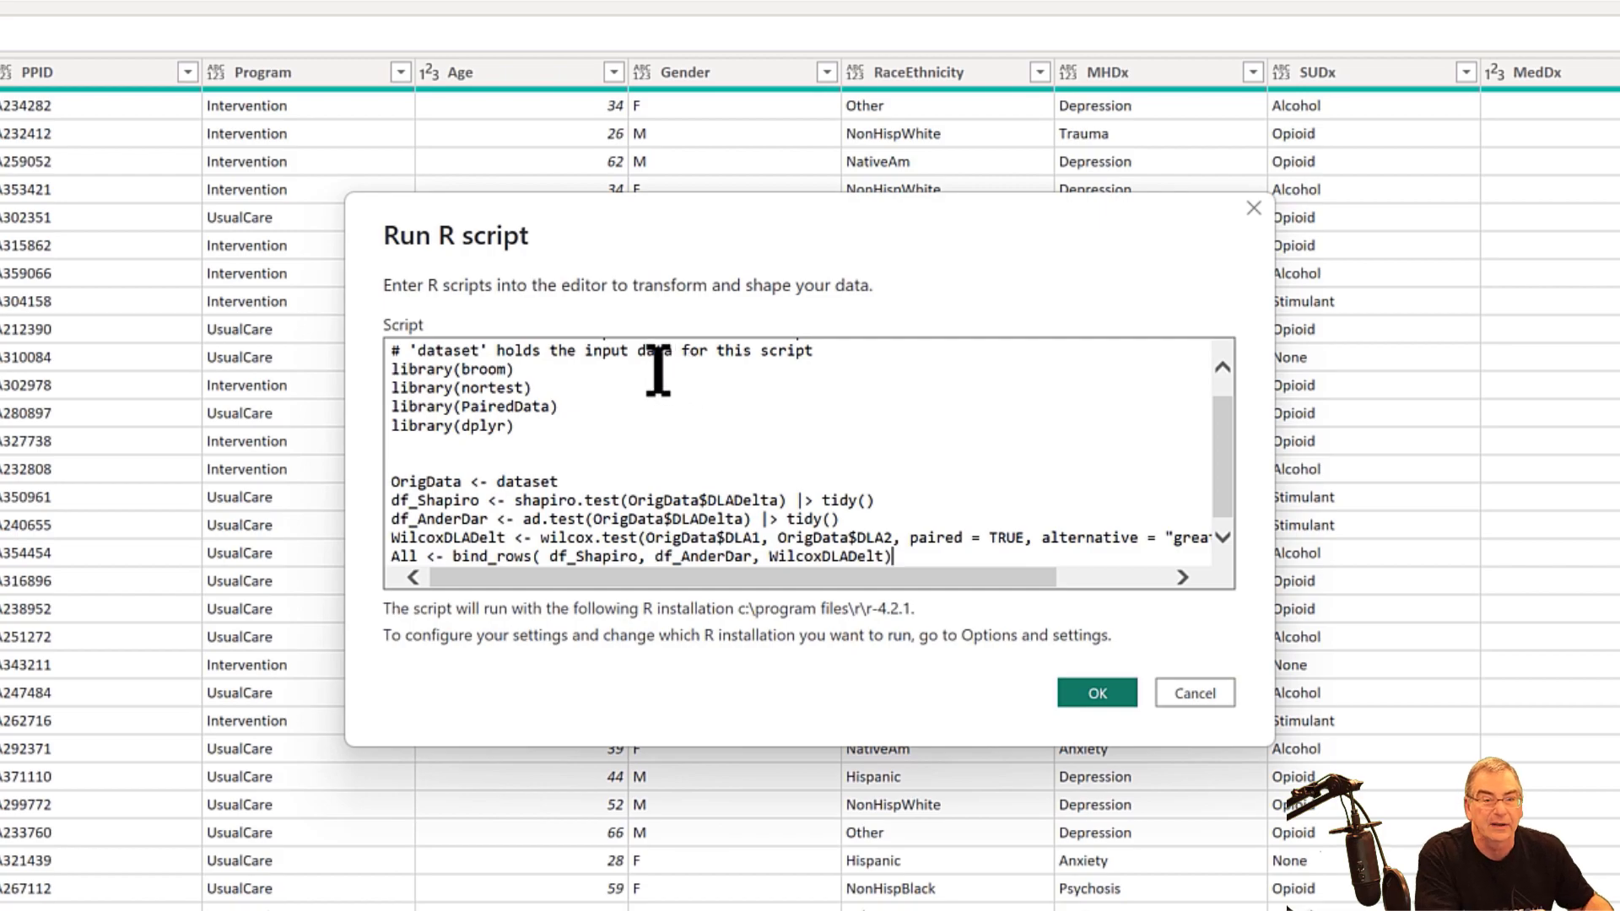
left_click(656, 371)
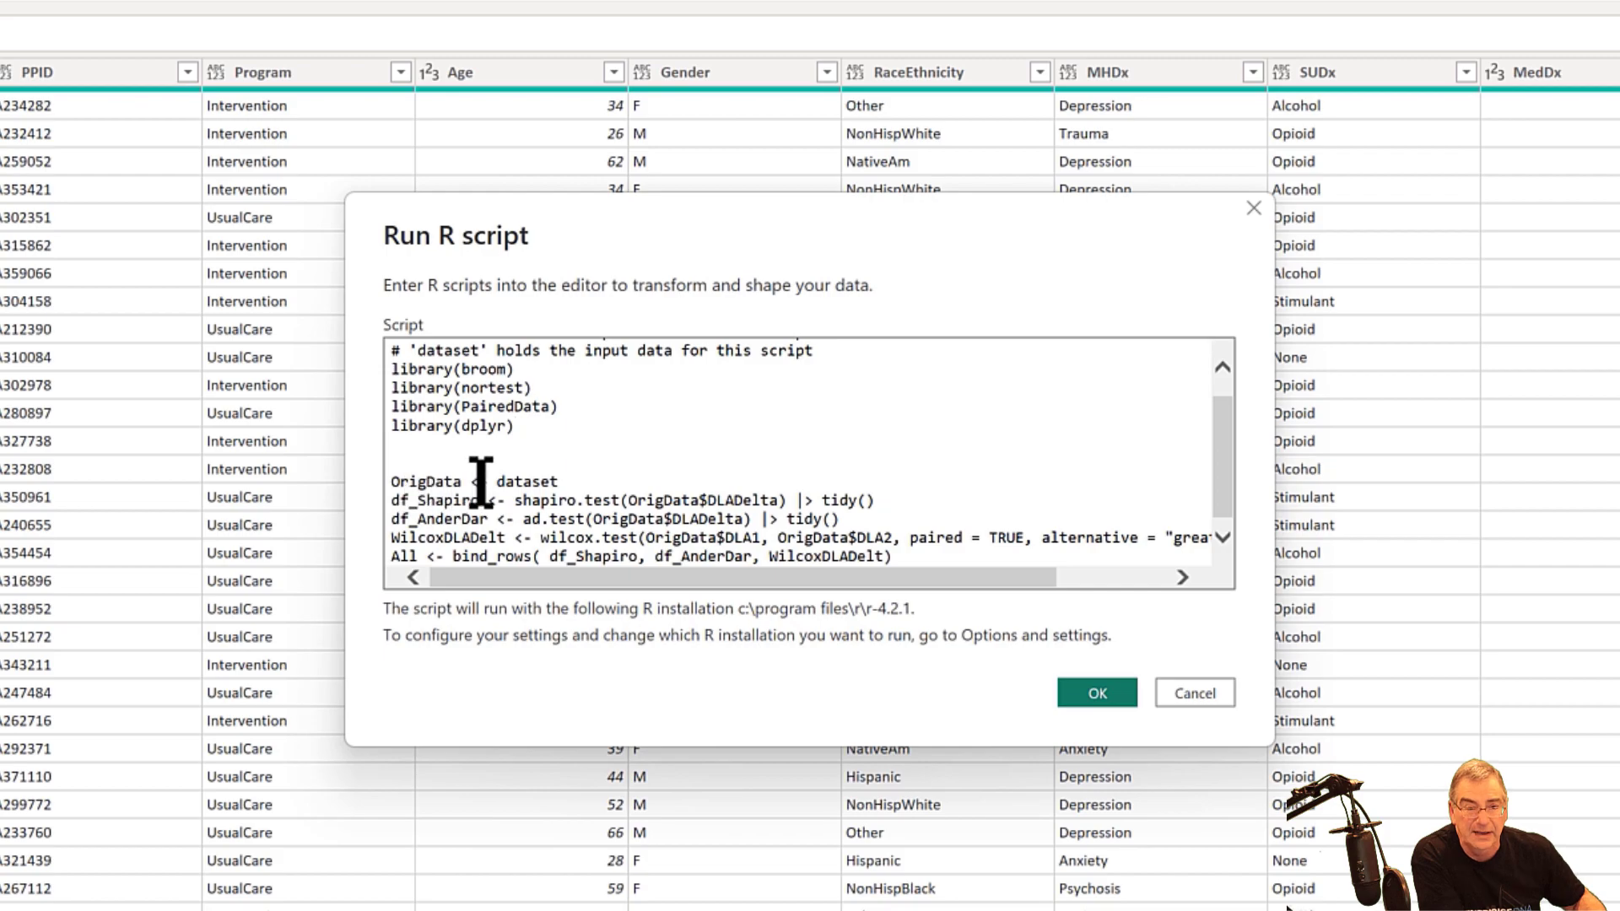
Step: Review the Shapiro-Wilk, Anderson-Darling and Wilcoxon test lines on DLADelta, then run the script
scroll(739, 456, "down", 1)
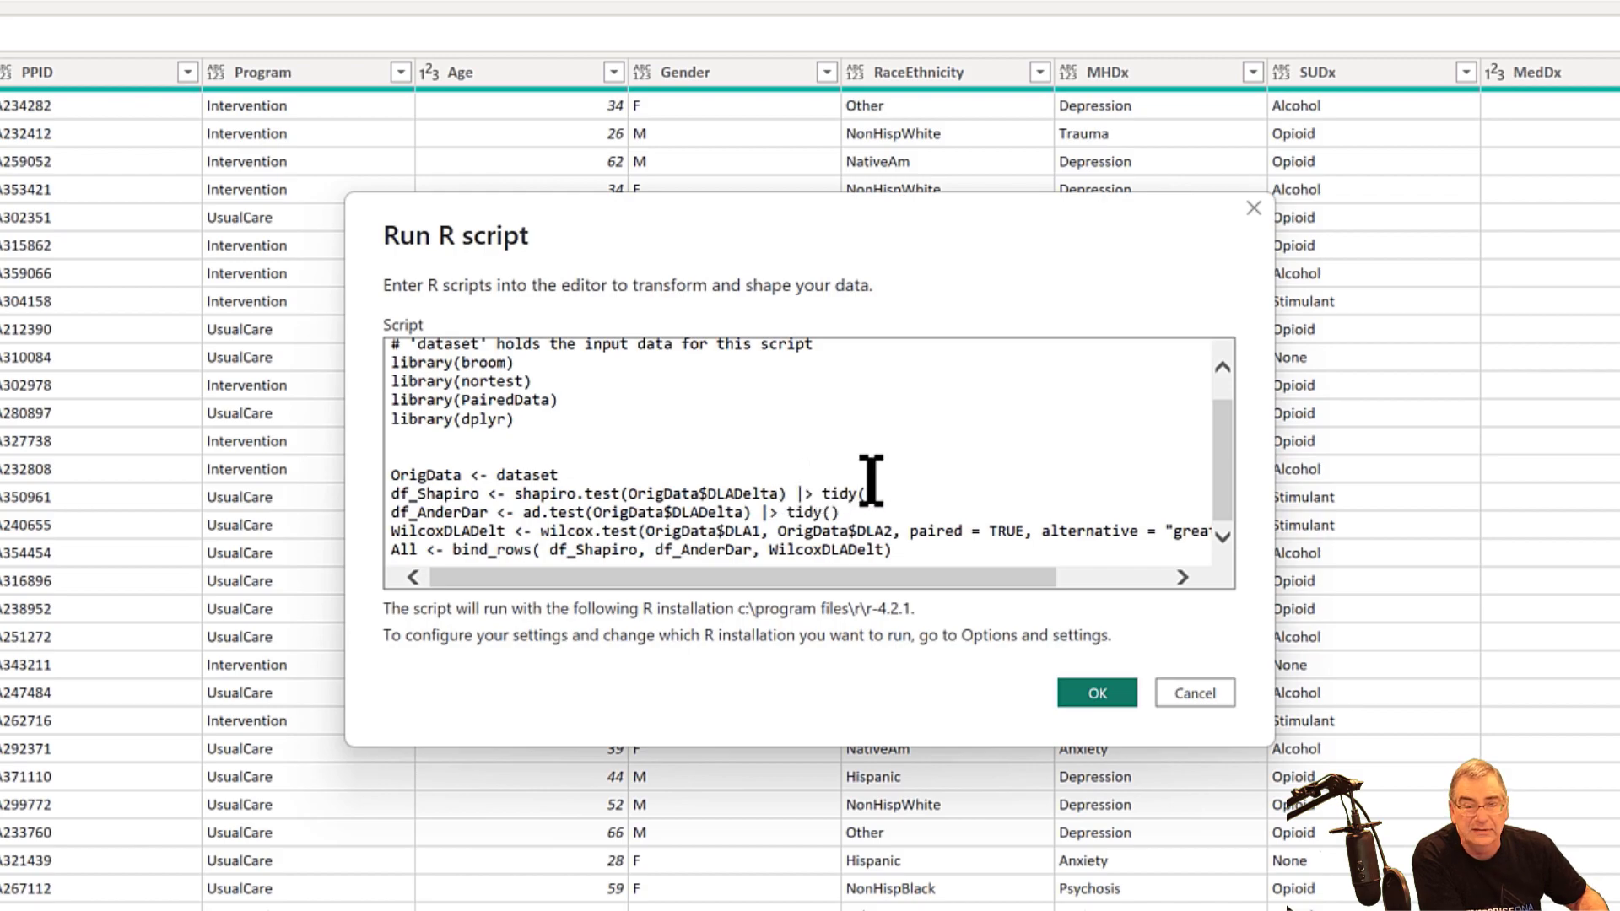
left_click(894, 489)
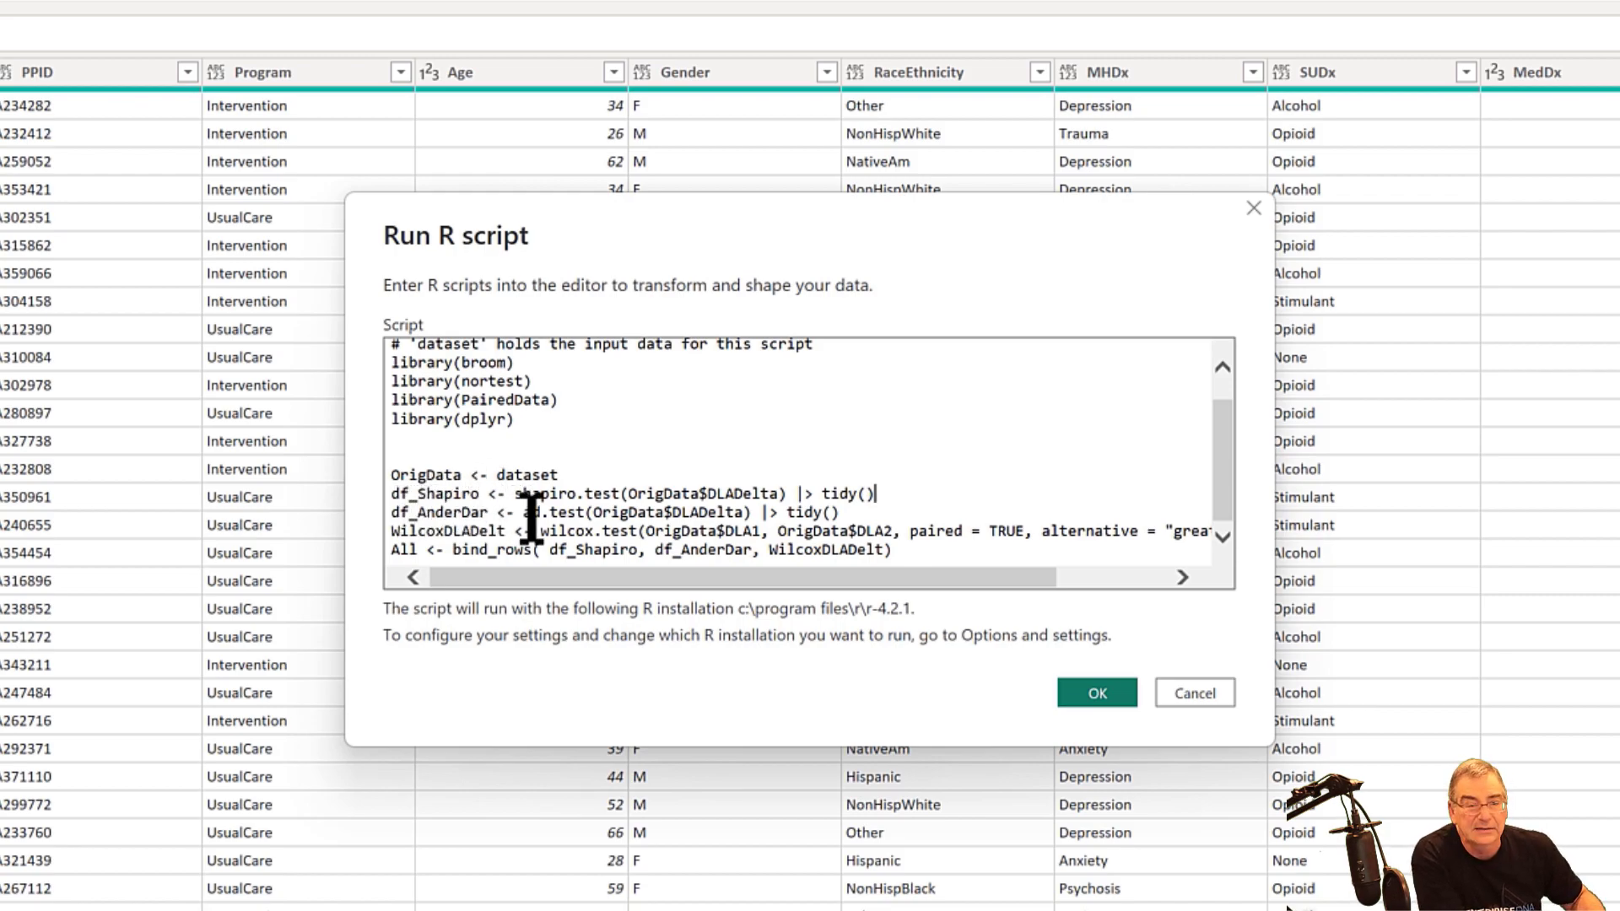
left_click_drag(523, 512, 536, 532)
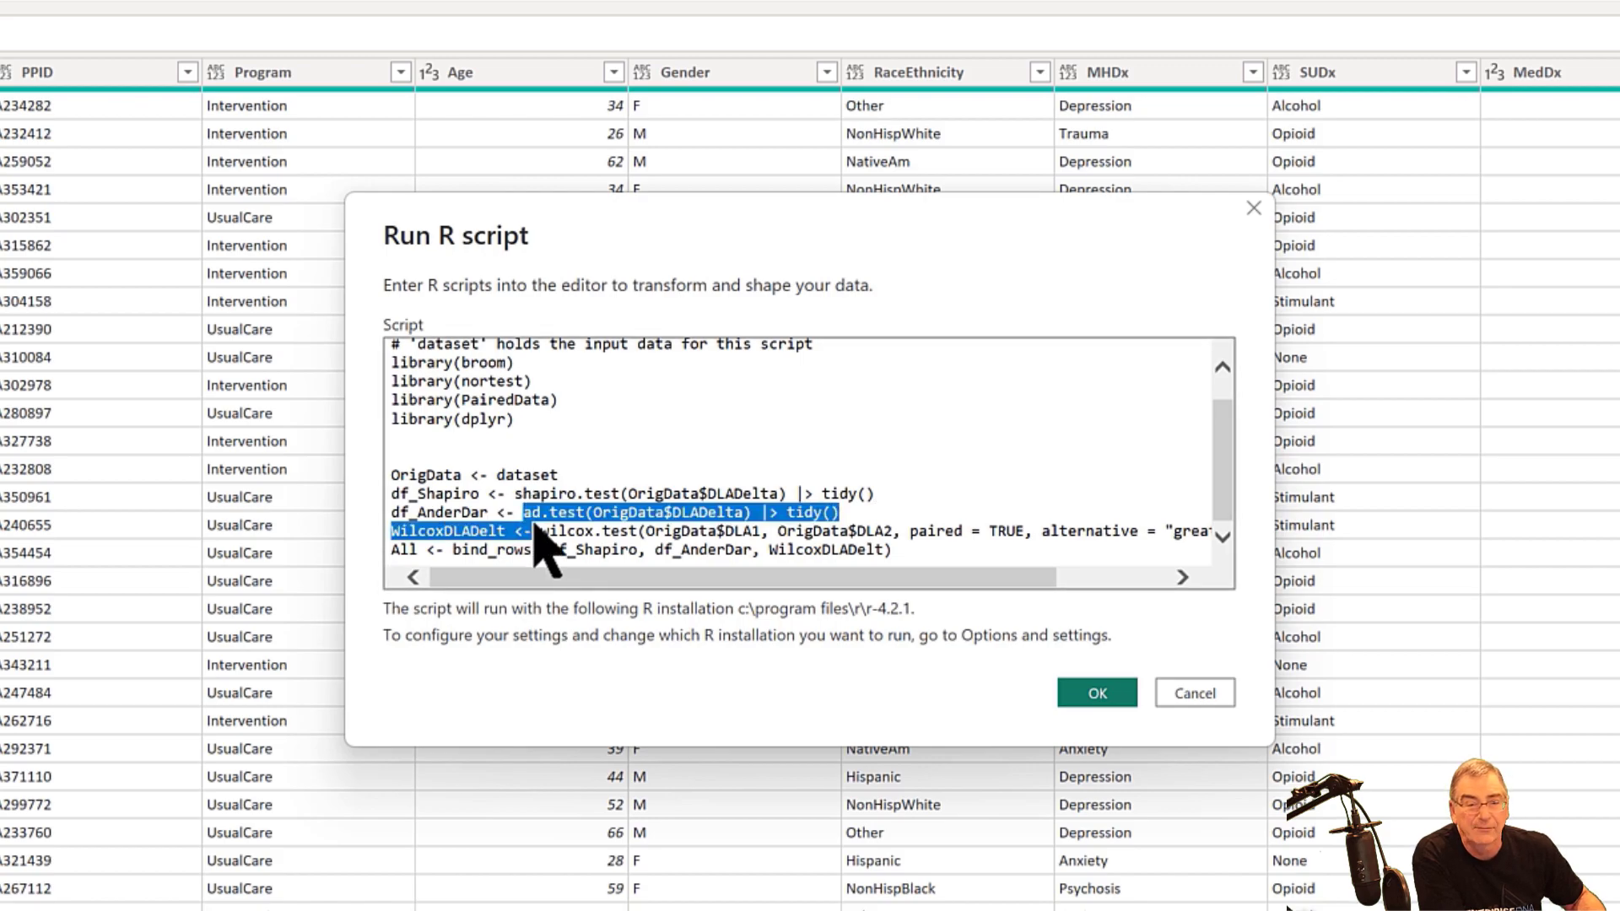
left_click(534, 495)
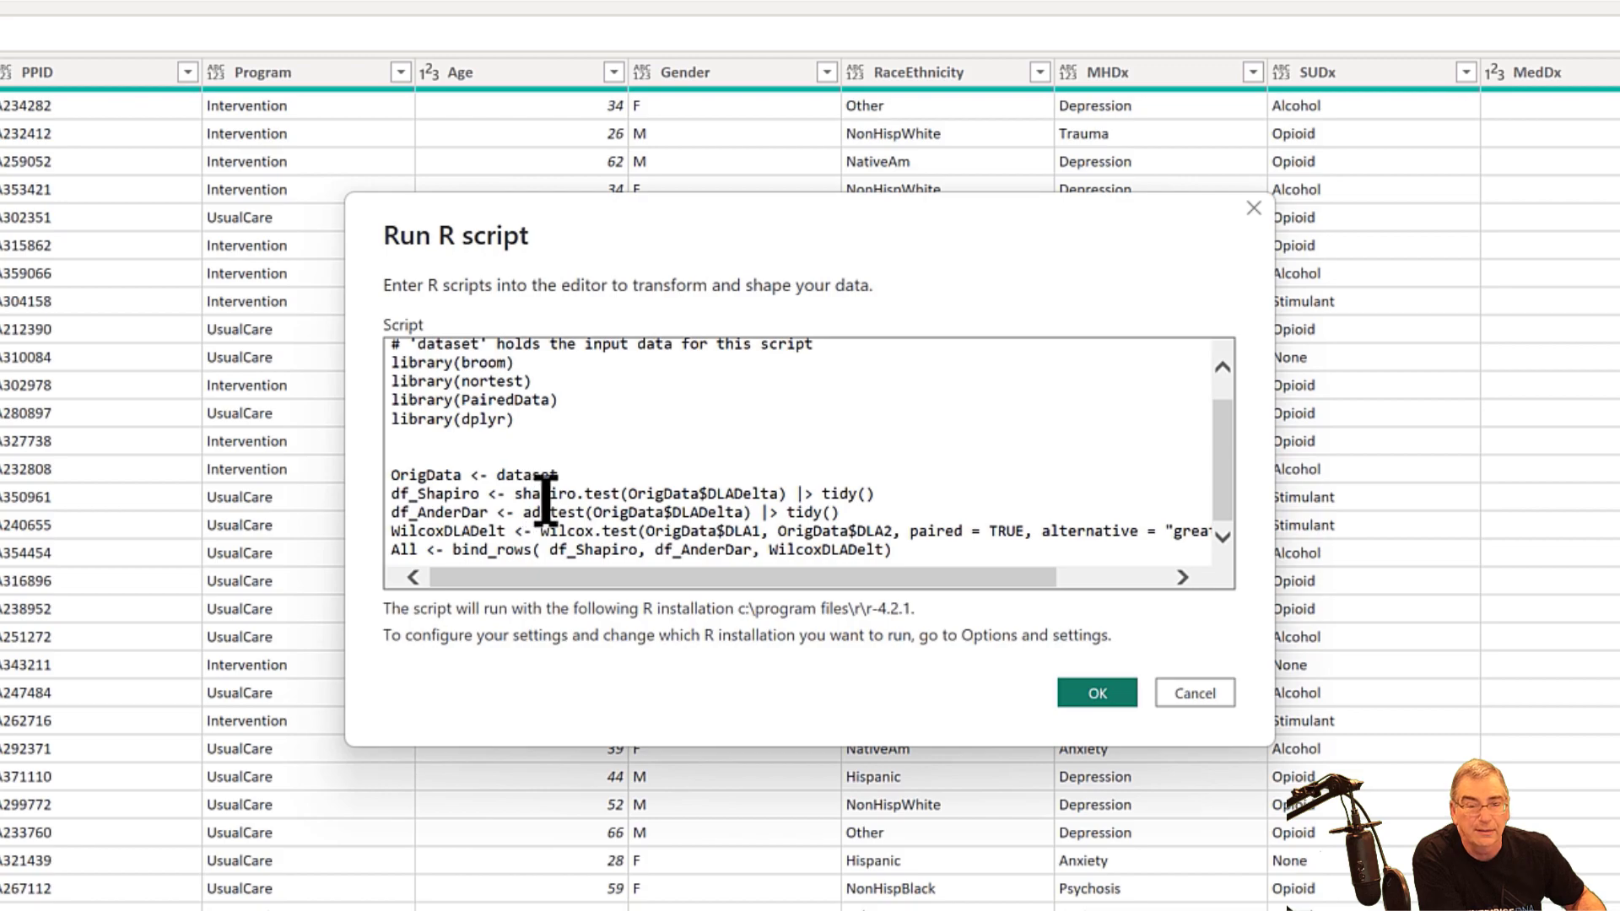
left_click(849, 506)
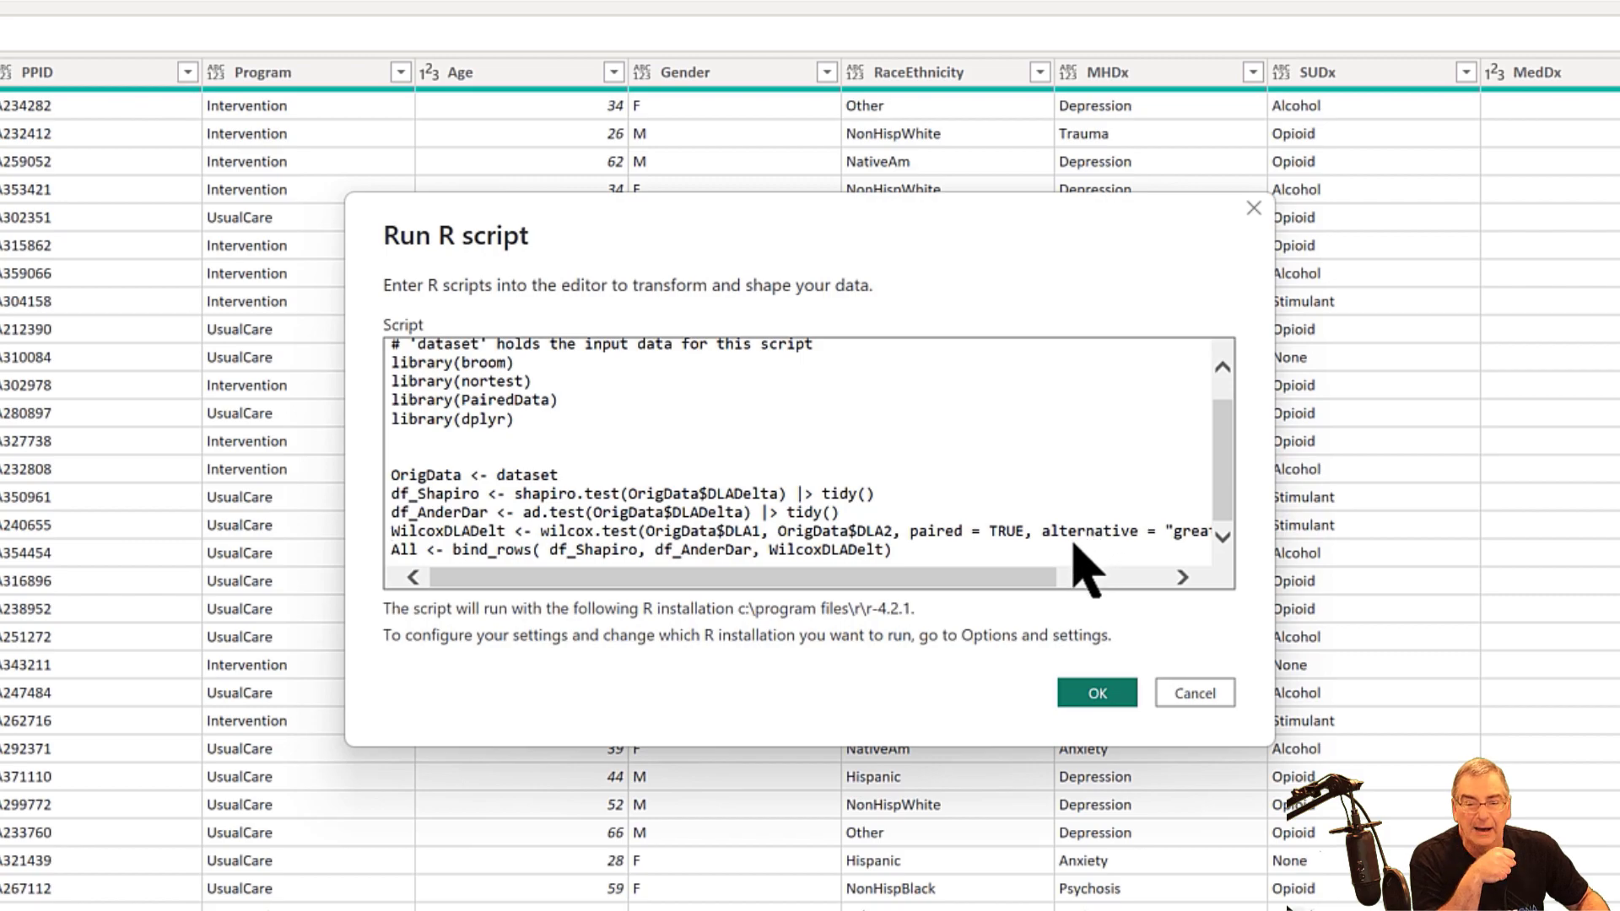
left_click_drag(1039, 582, 1198, 544)
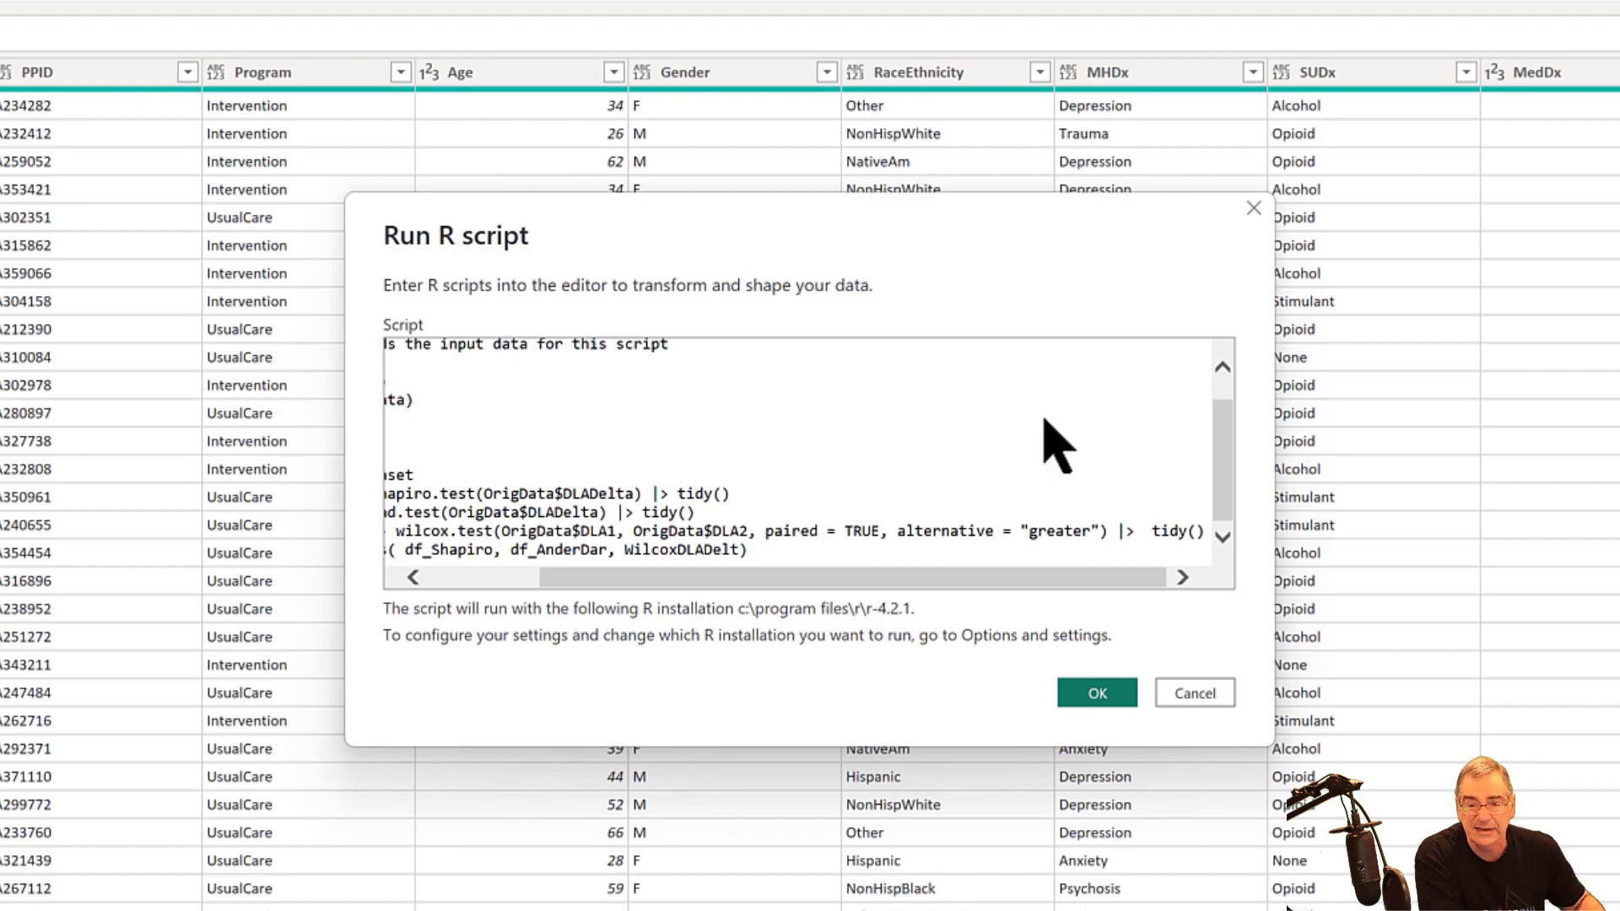
left_click_drag(926, 581, 571, 554)
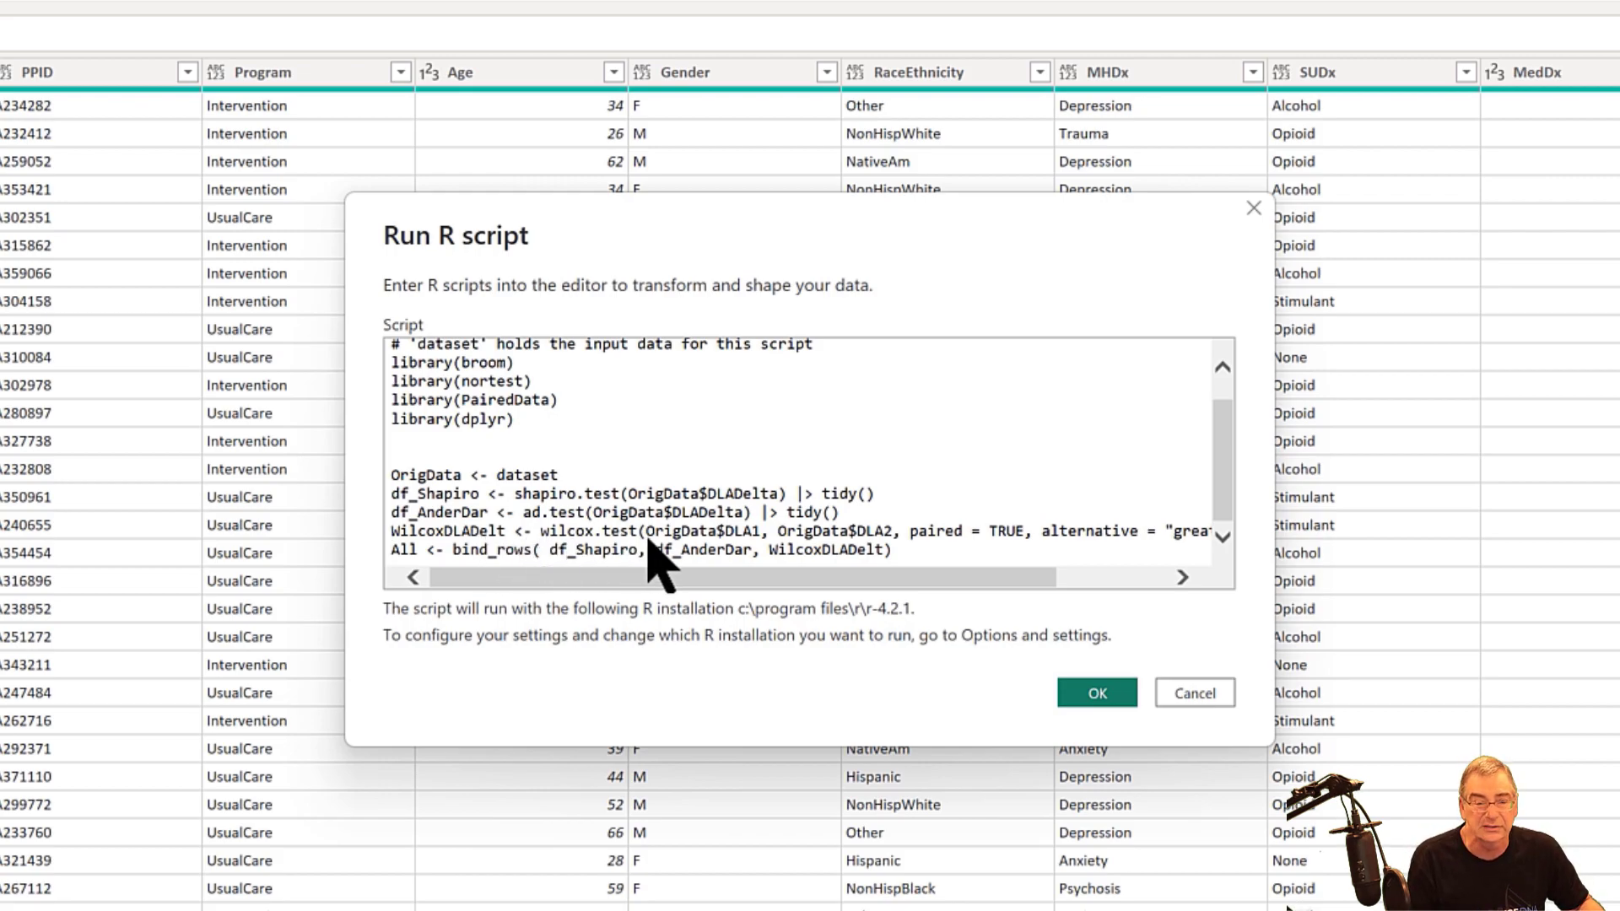
left_click(1120, 699)
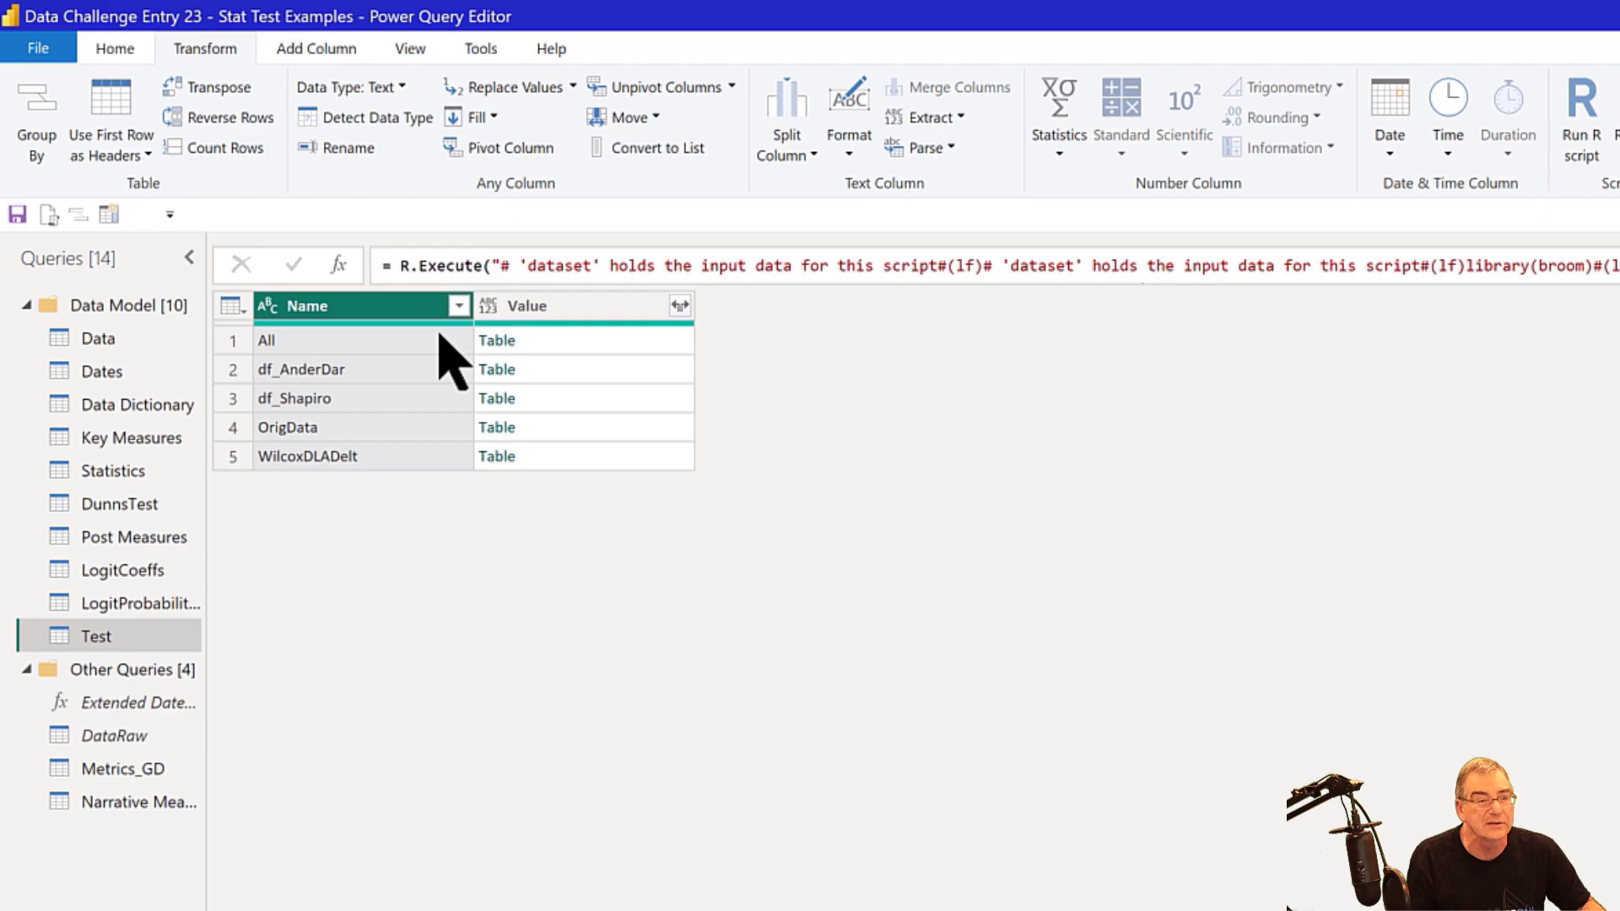
Step: Filter the Name column of the R output to keep only the All row
left_click(459, 306)
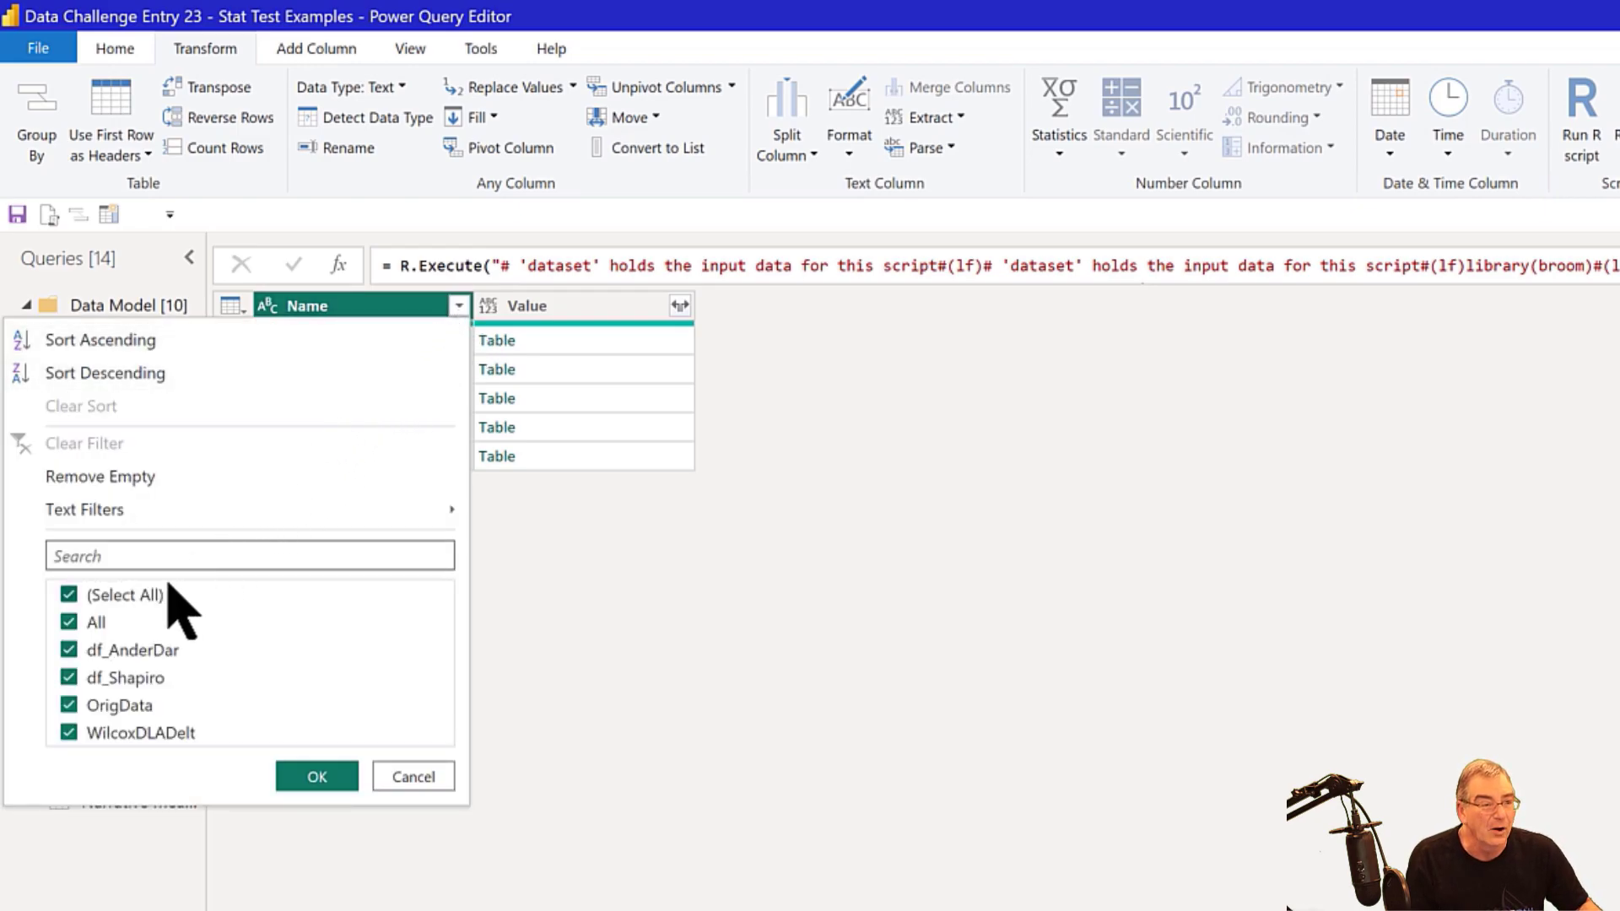
left_click(166, 593)
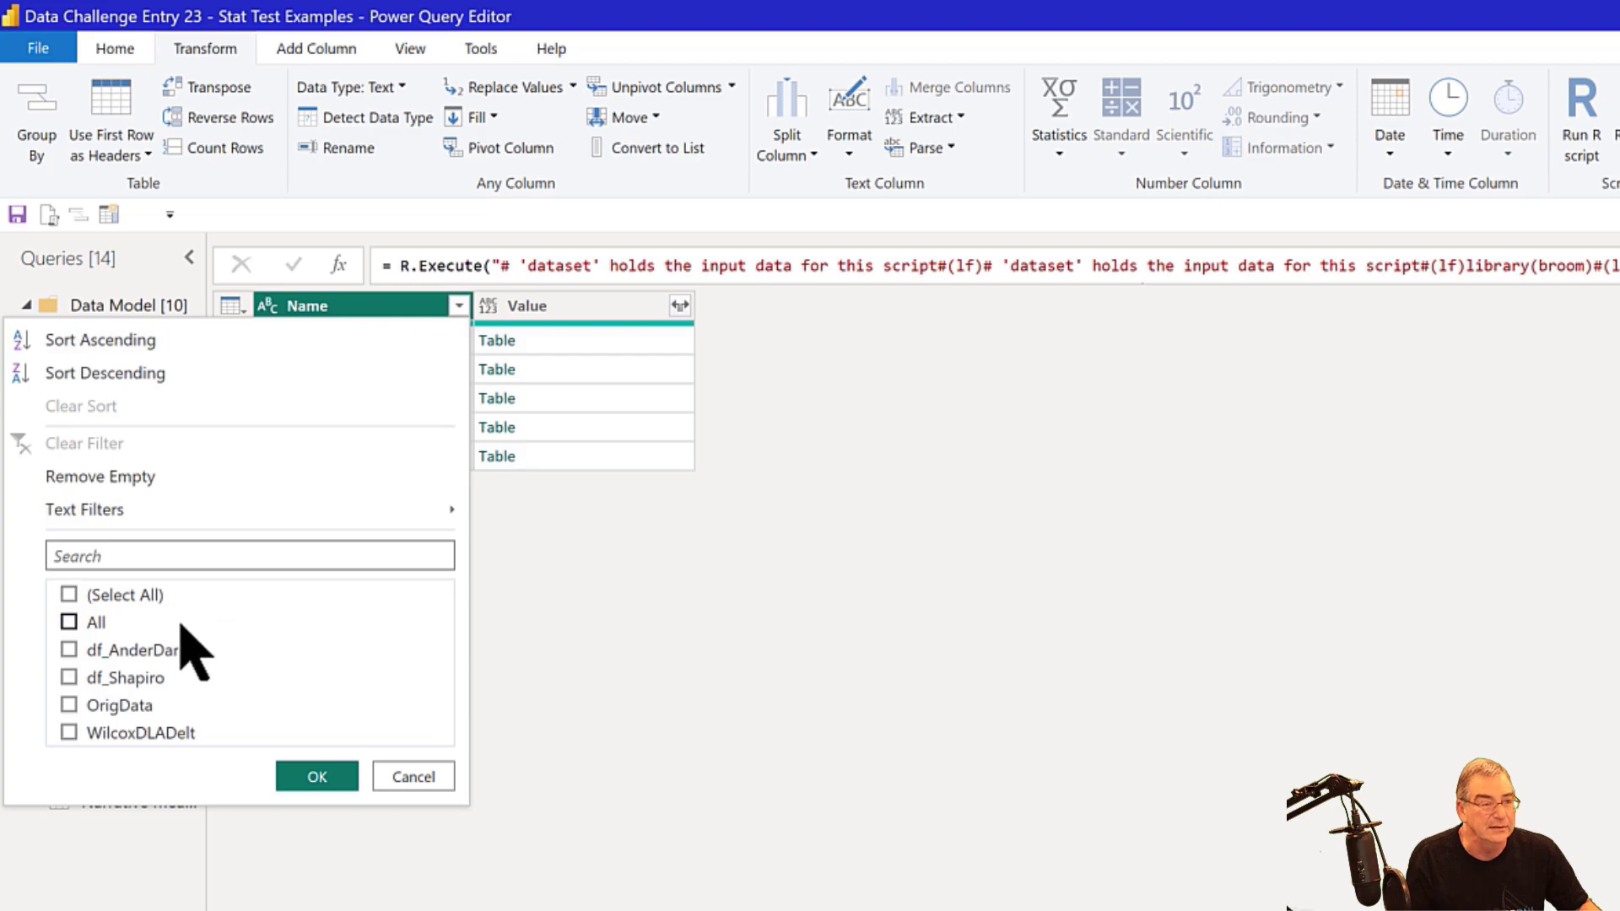
left_click(179, 623)
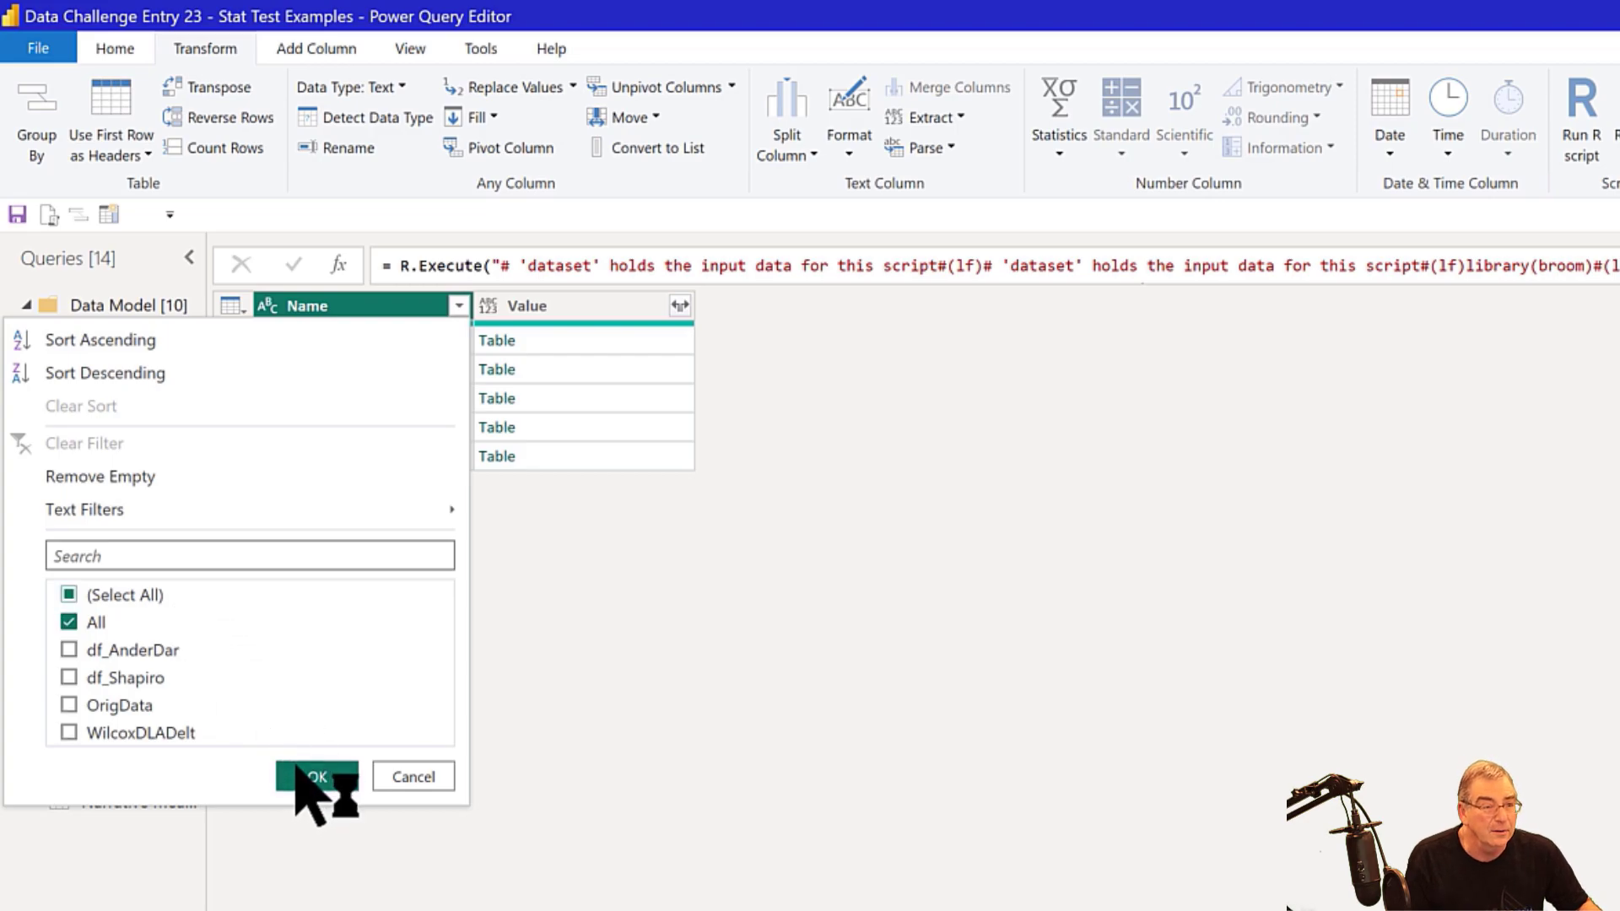
left_click(308, 775)
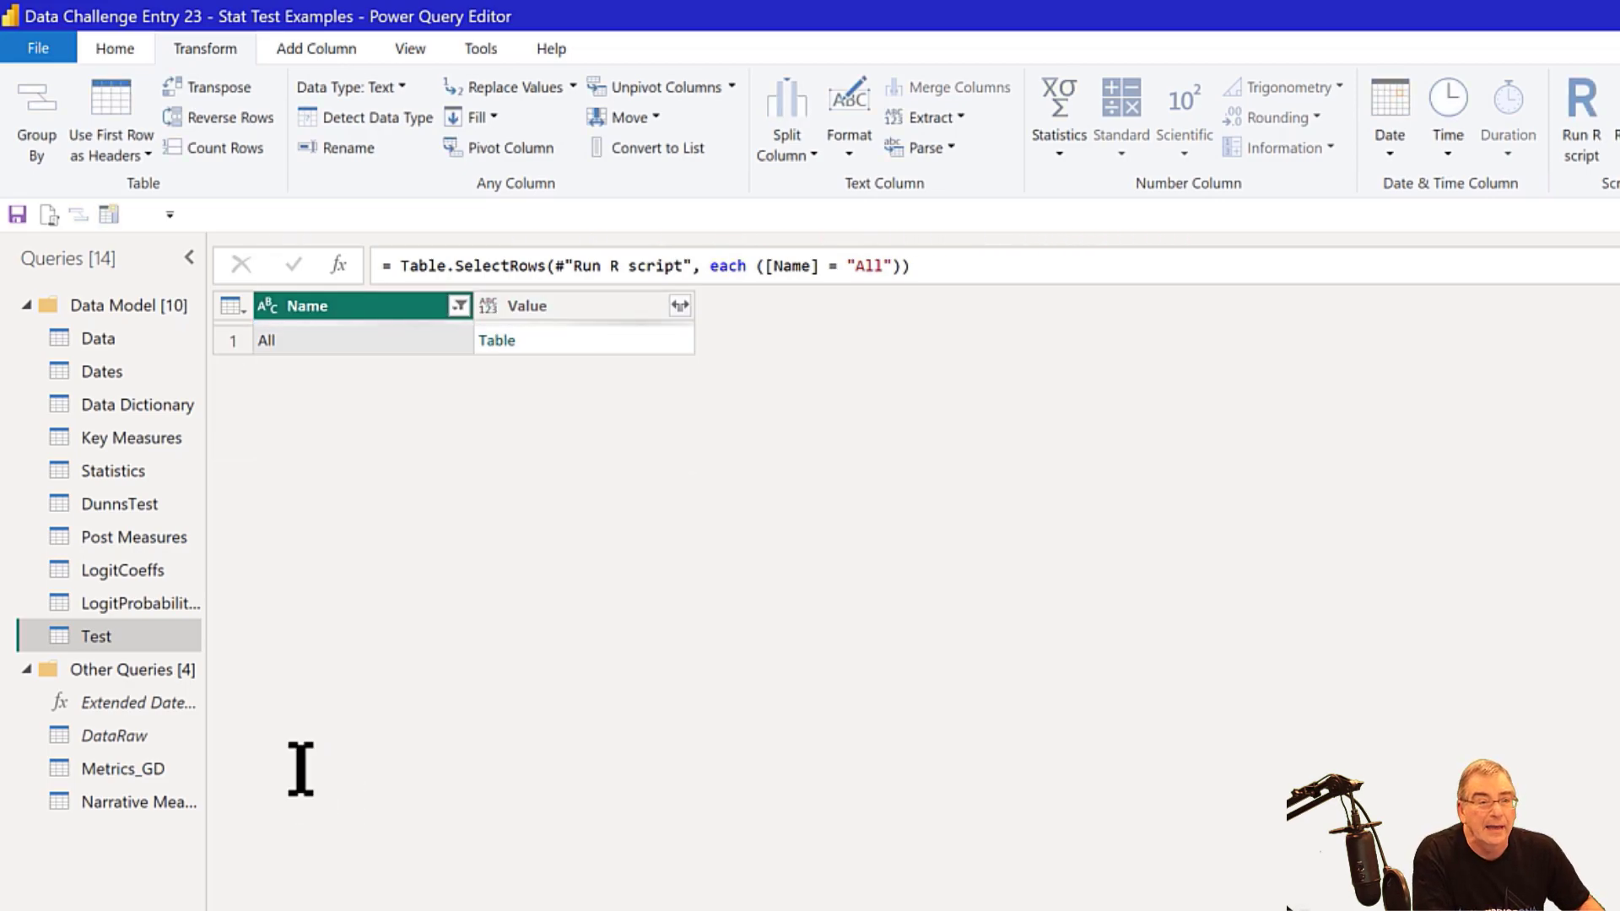
Step: Expand All into statistic, p.value, method and alternative columns without the original-name prefix
left_click(679, 305)
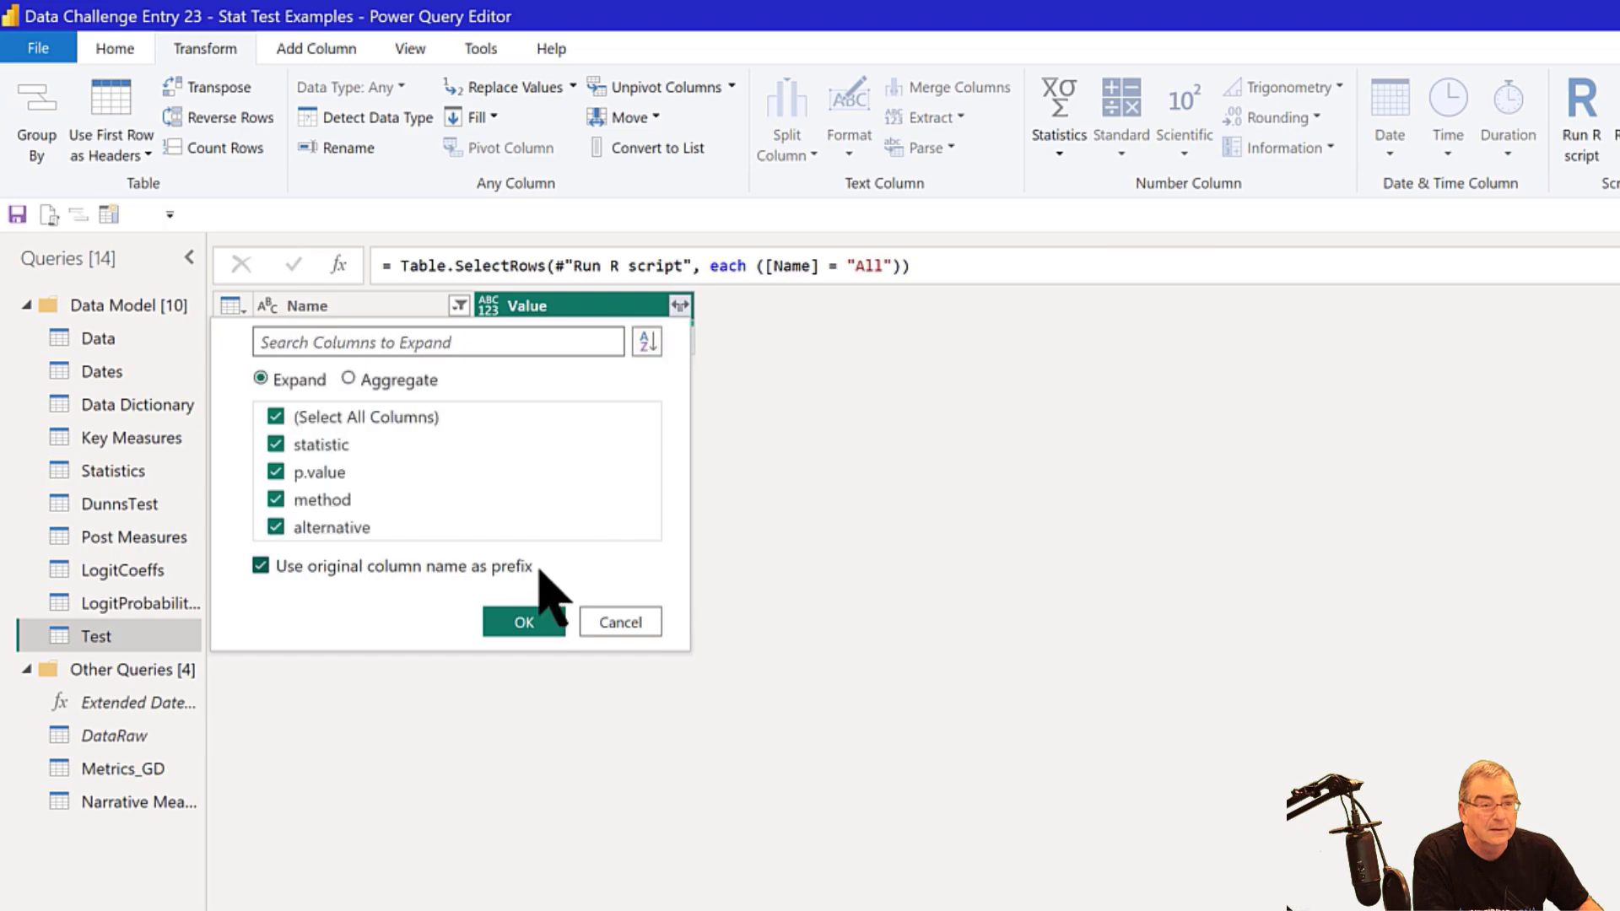
left_click(537, 568)
left_click(517, 566)
left_click(506, 571)
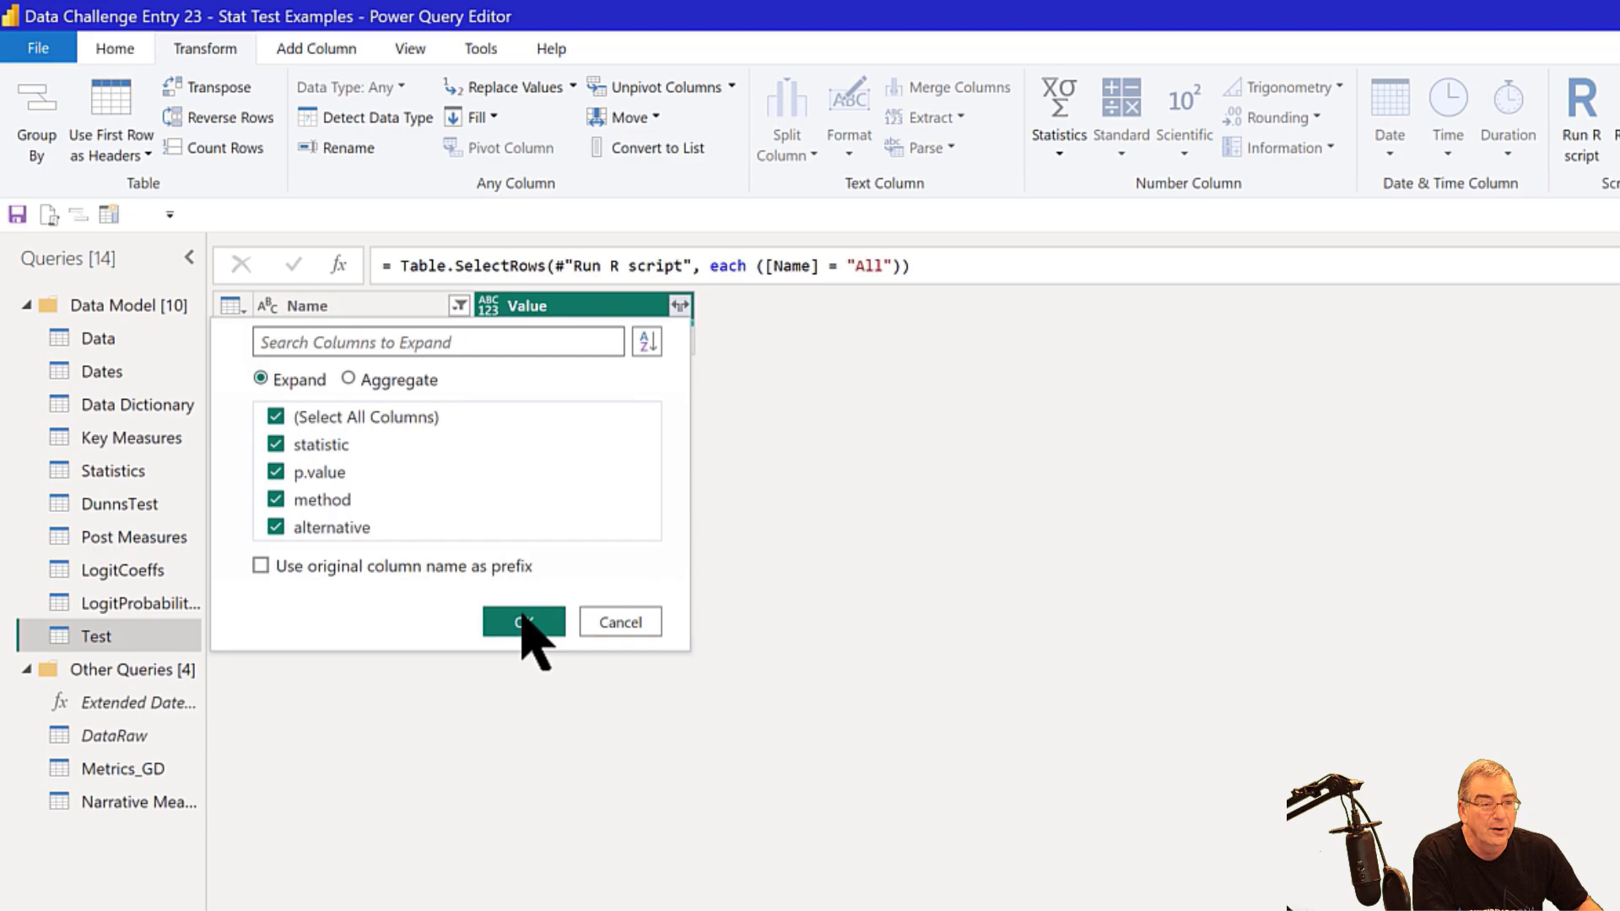
left_click(523, 622)
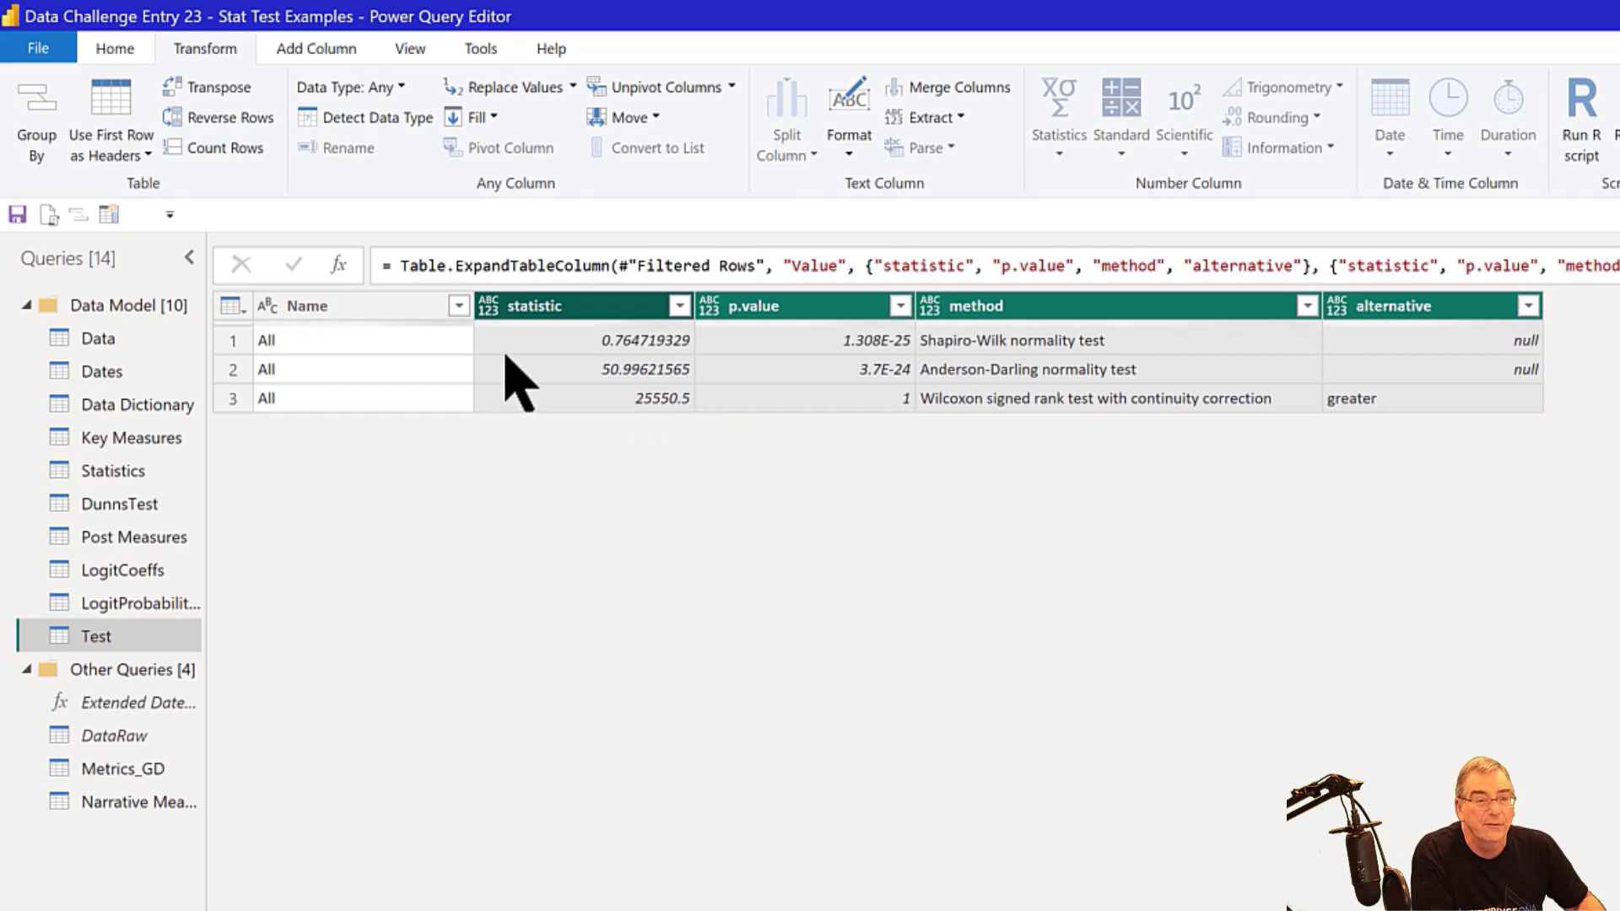
left_click(818, 400)
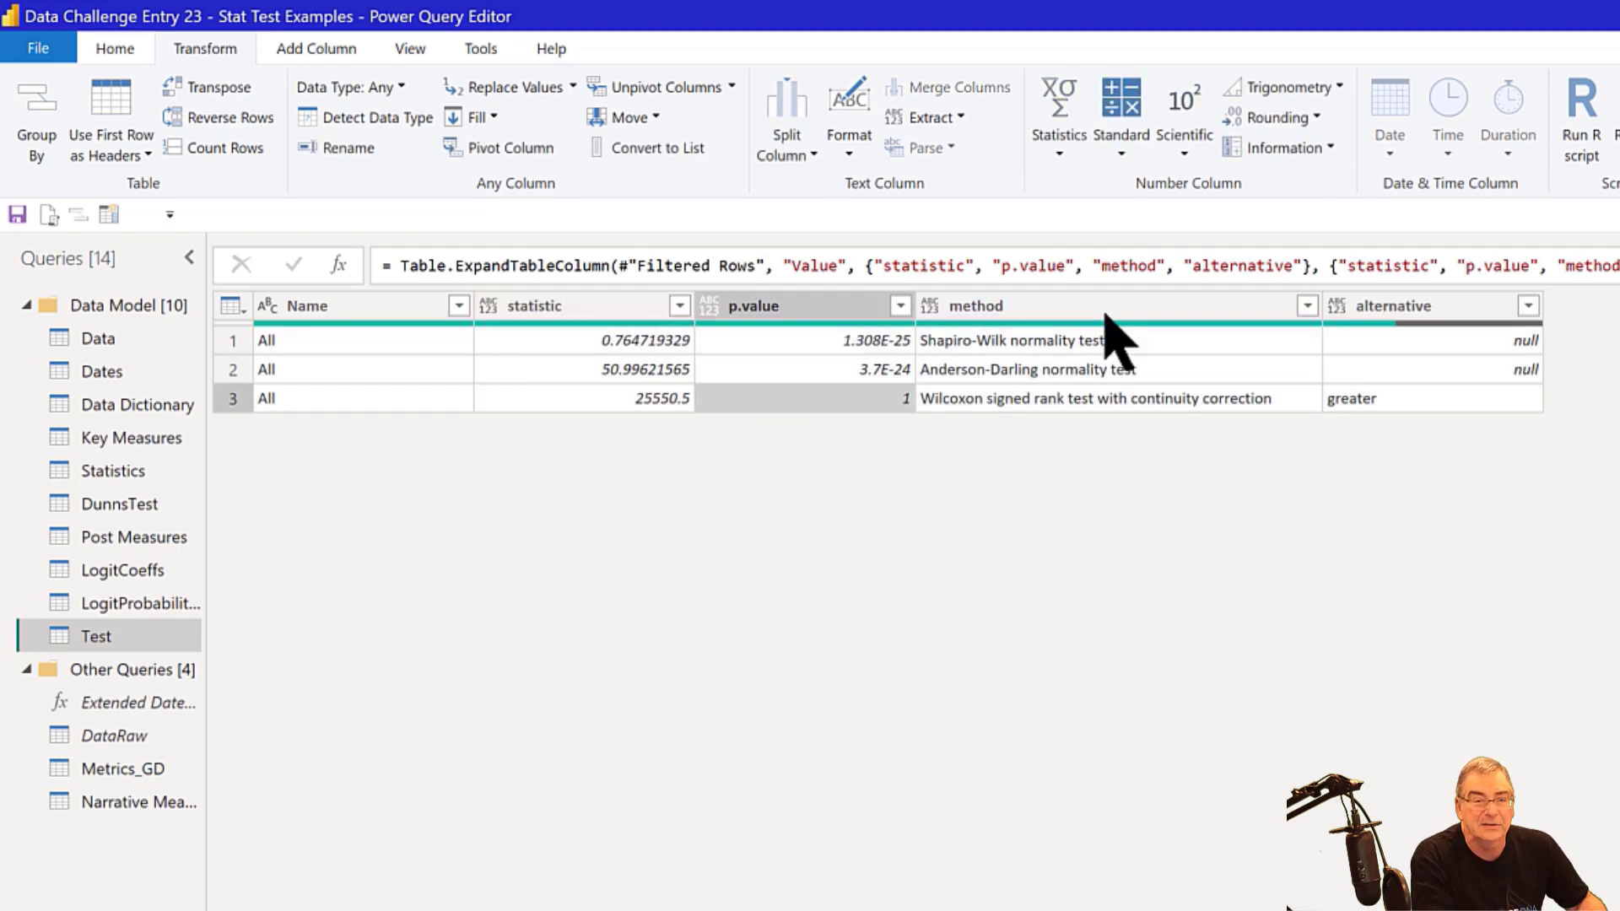
mouse_move(1105, 323)
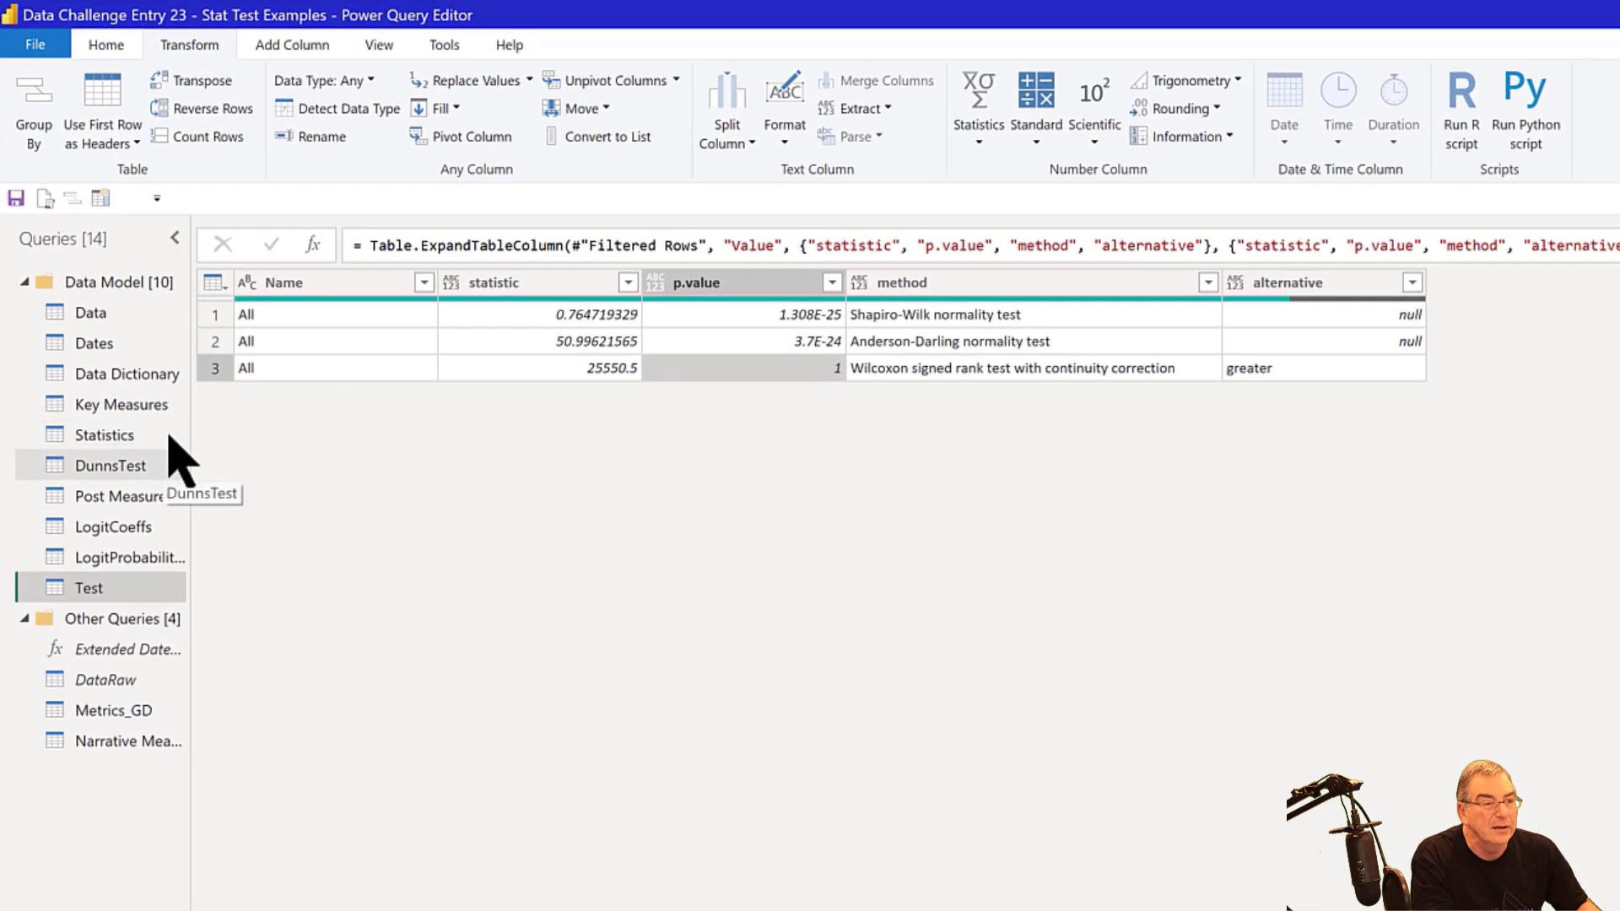
Step: Open the Statistics query's Run R script step and scroll through its long script of tests and plots
left_click(156, 436)
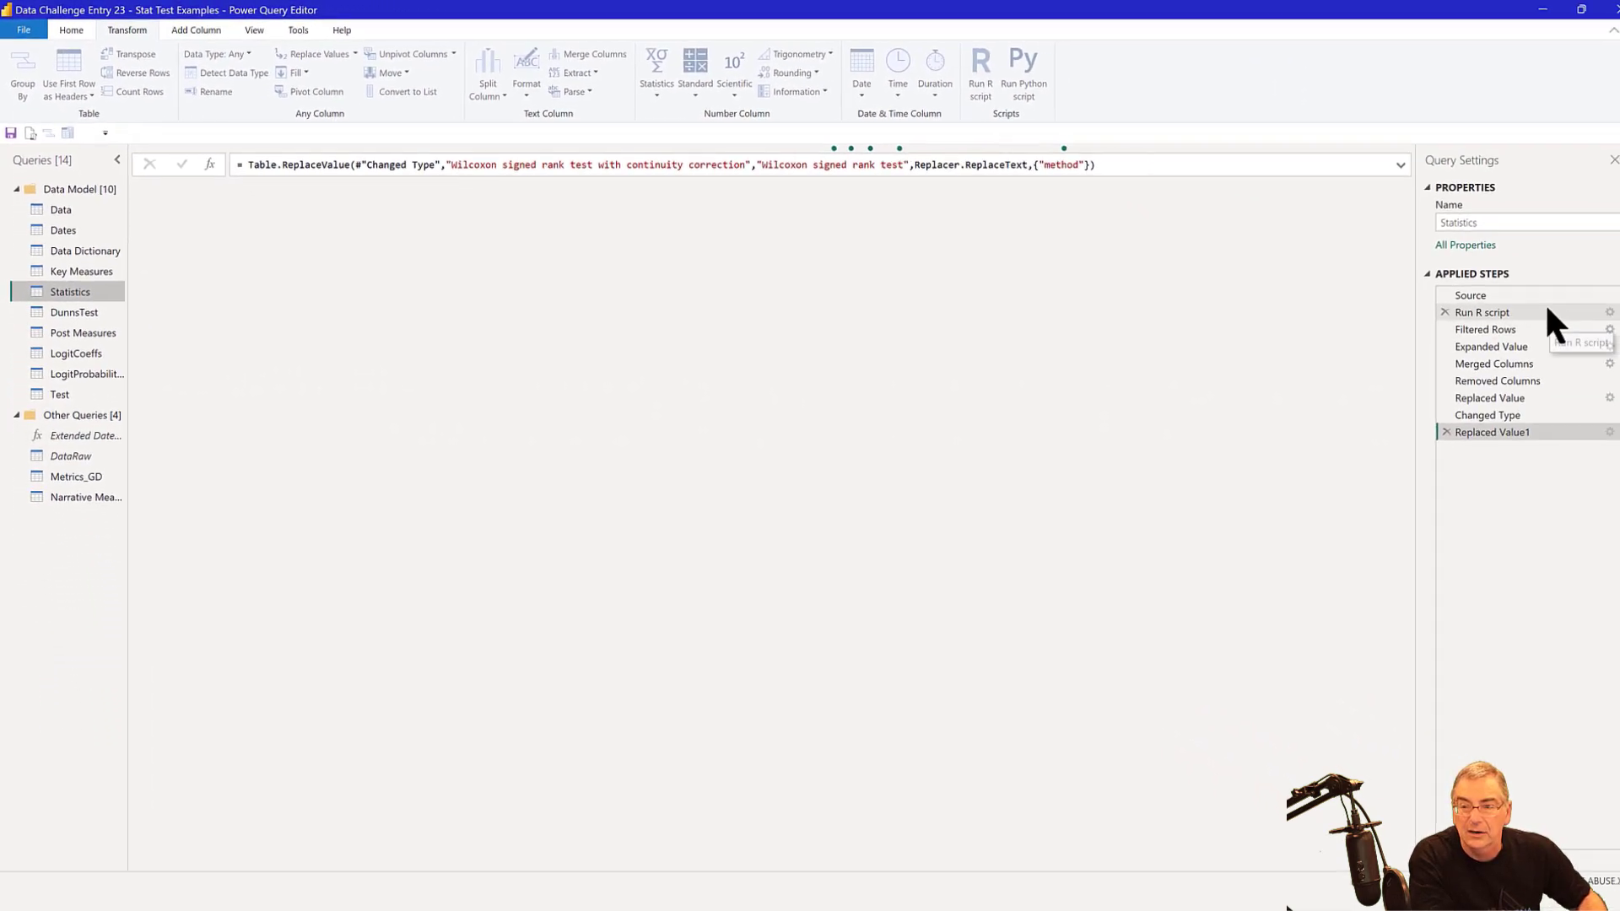
double_click(1531, 308)
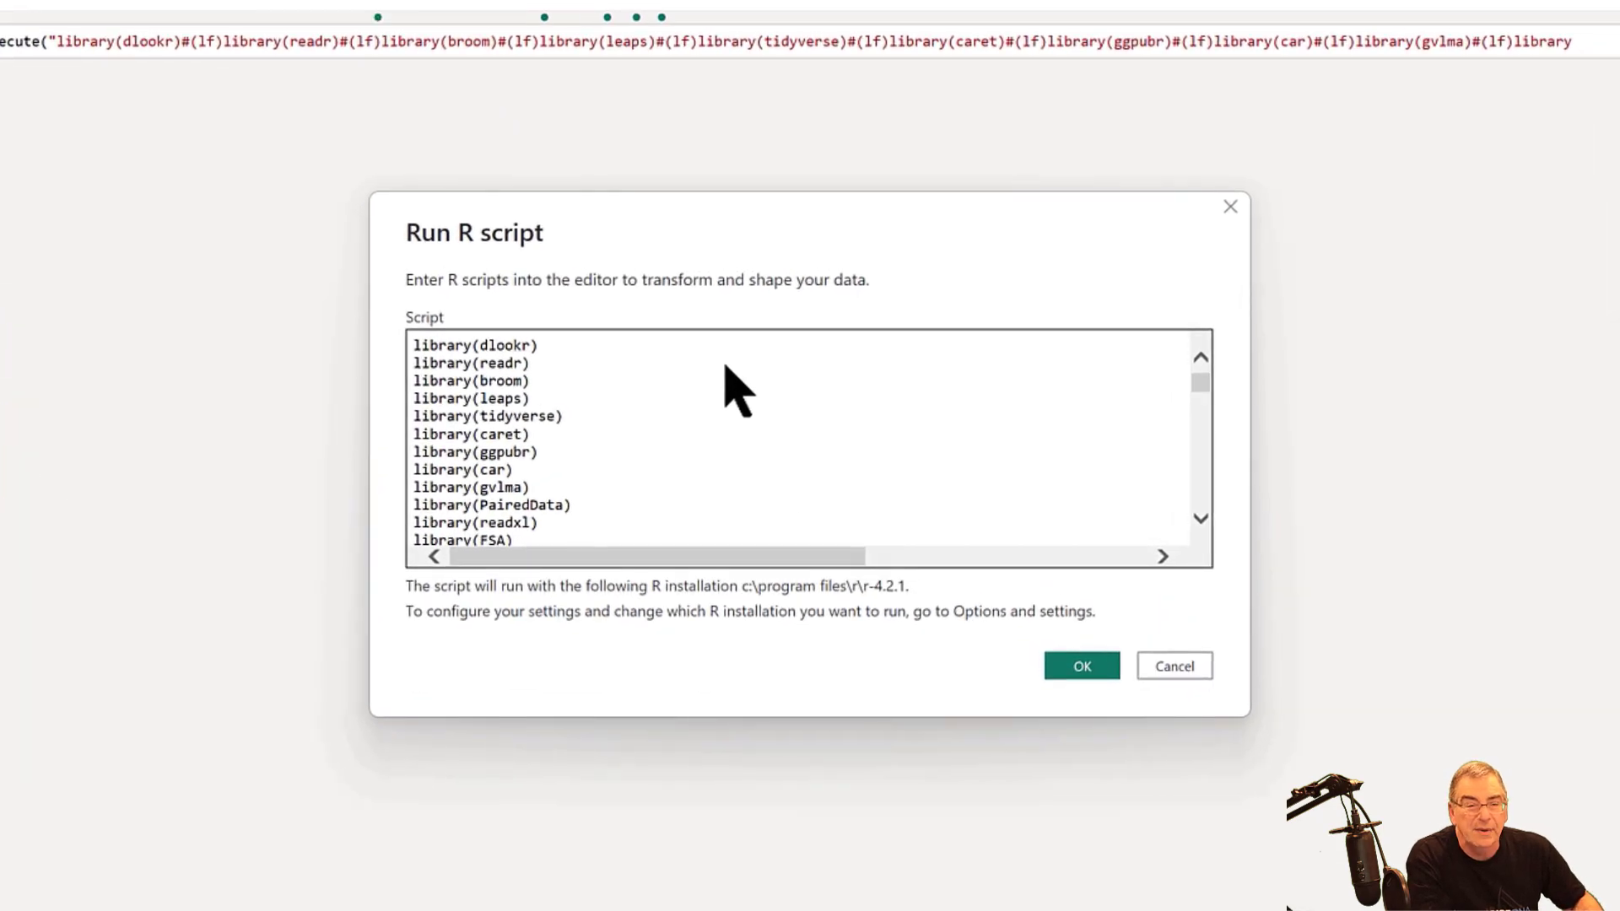
scroll(736, 388, "down", 6)
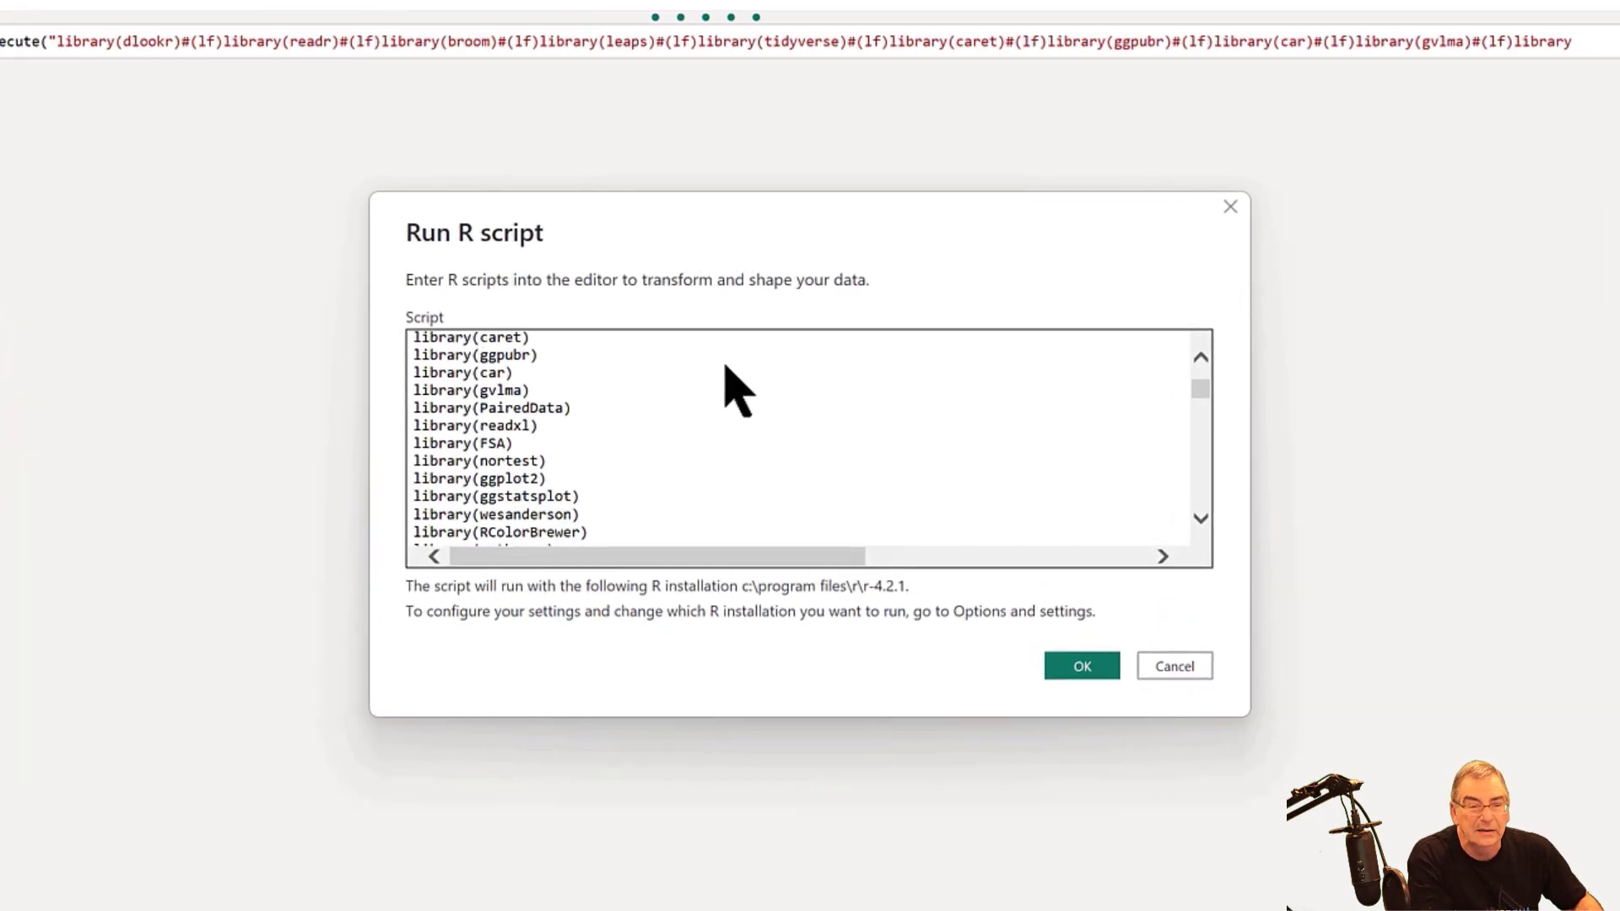
scroll(737, 388, "down", 12)
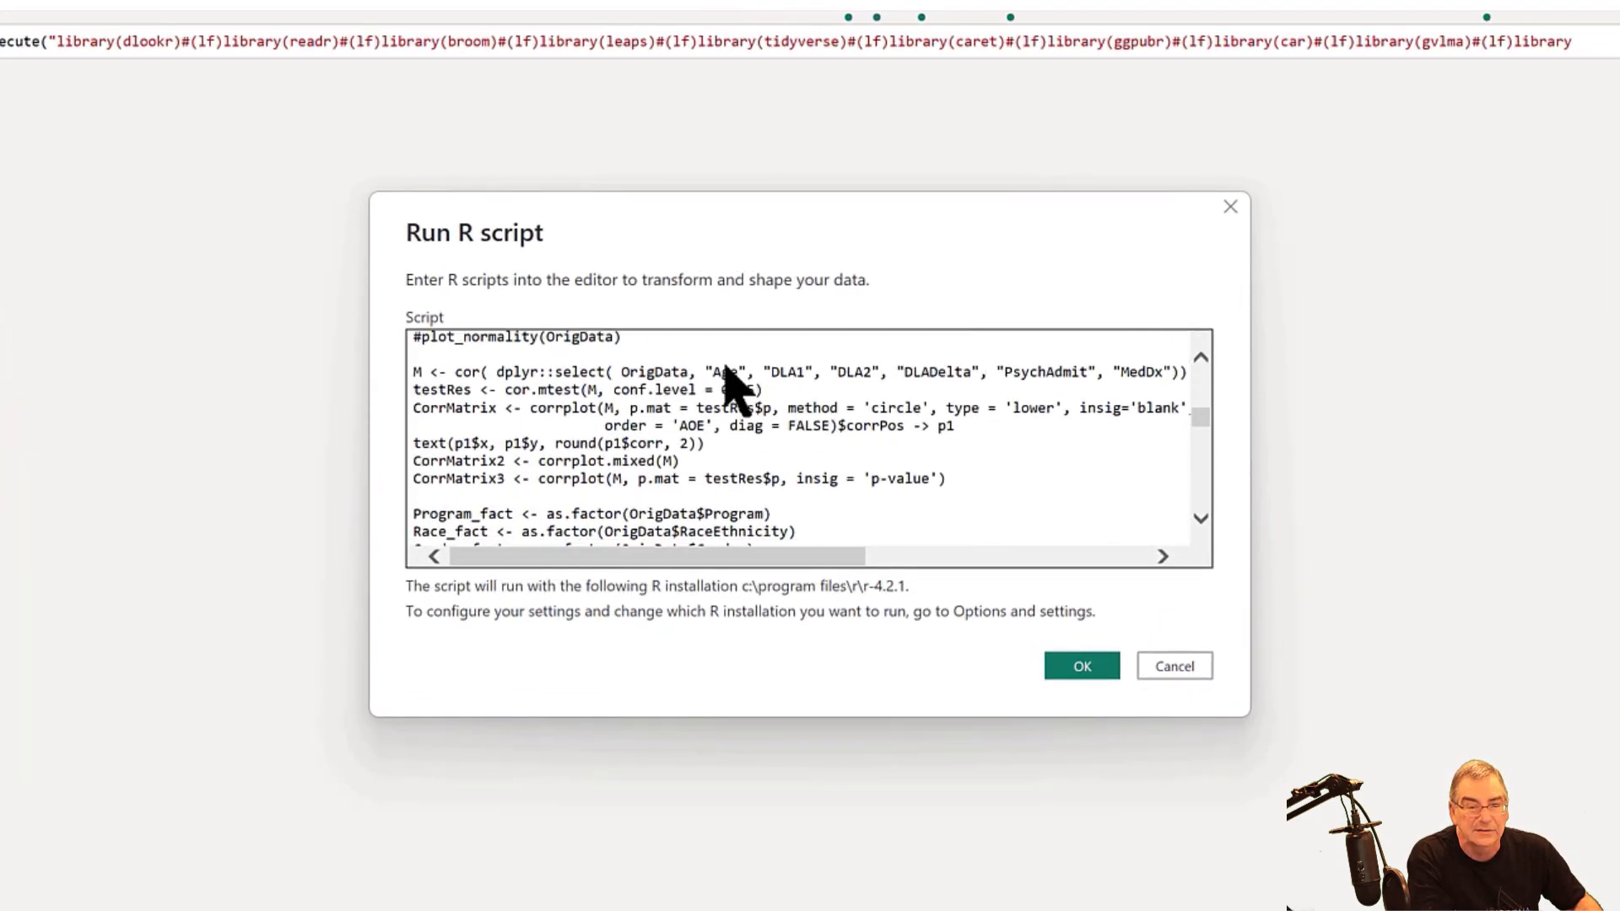
scroll(736, 388, "down", 10)
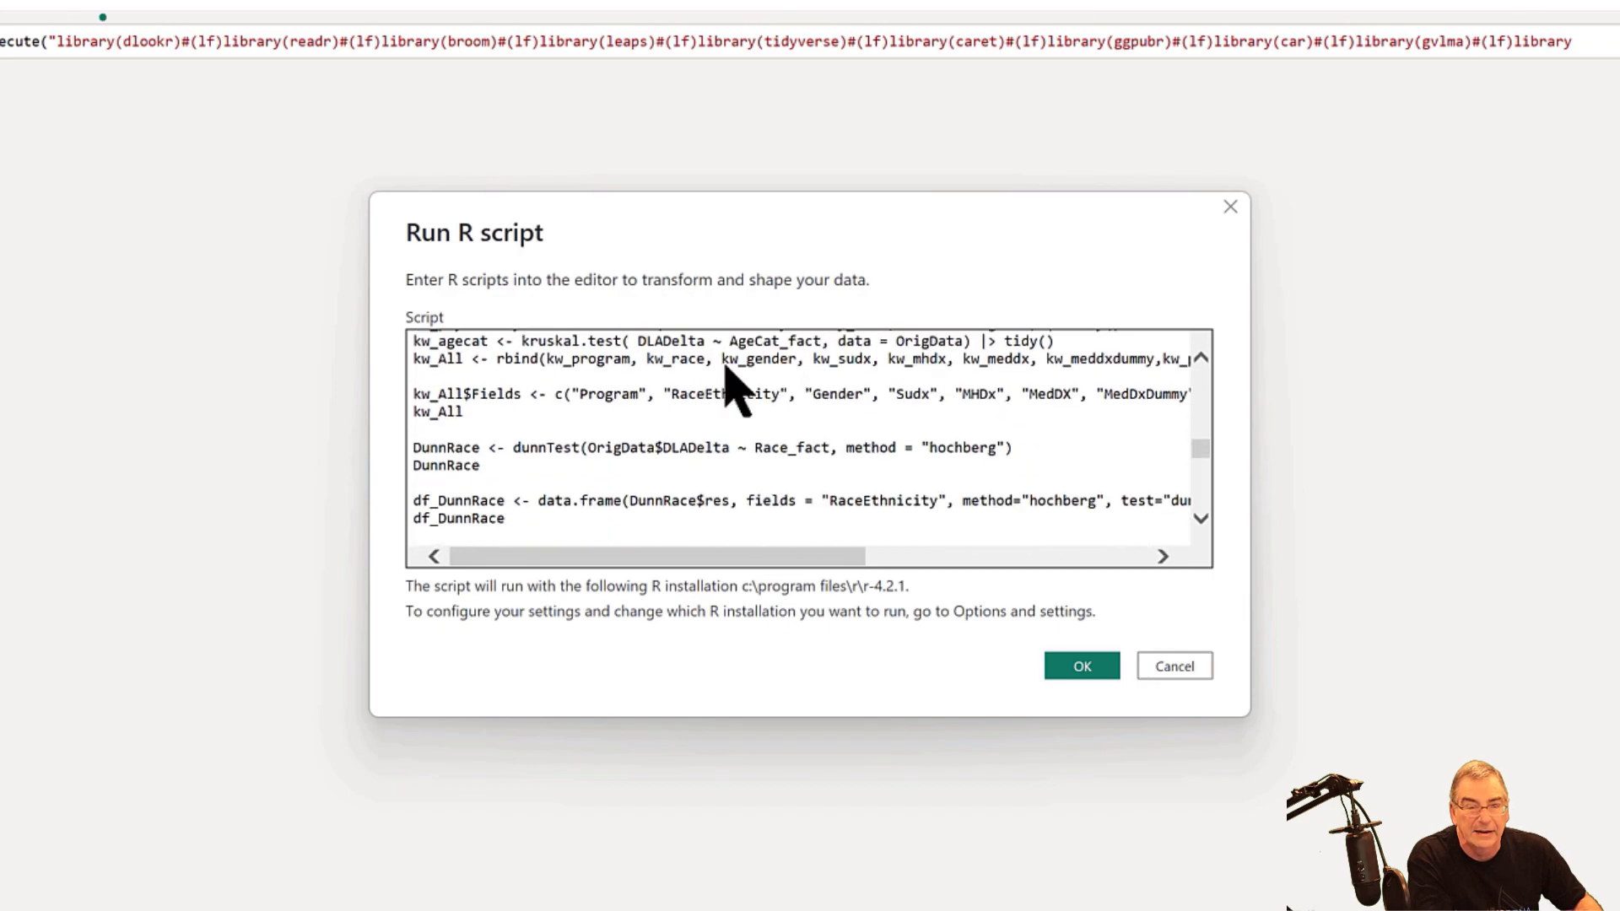
scroll(737, 388, "down", 10)
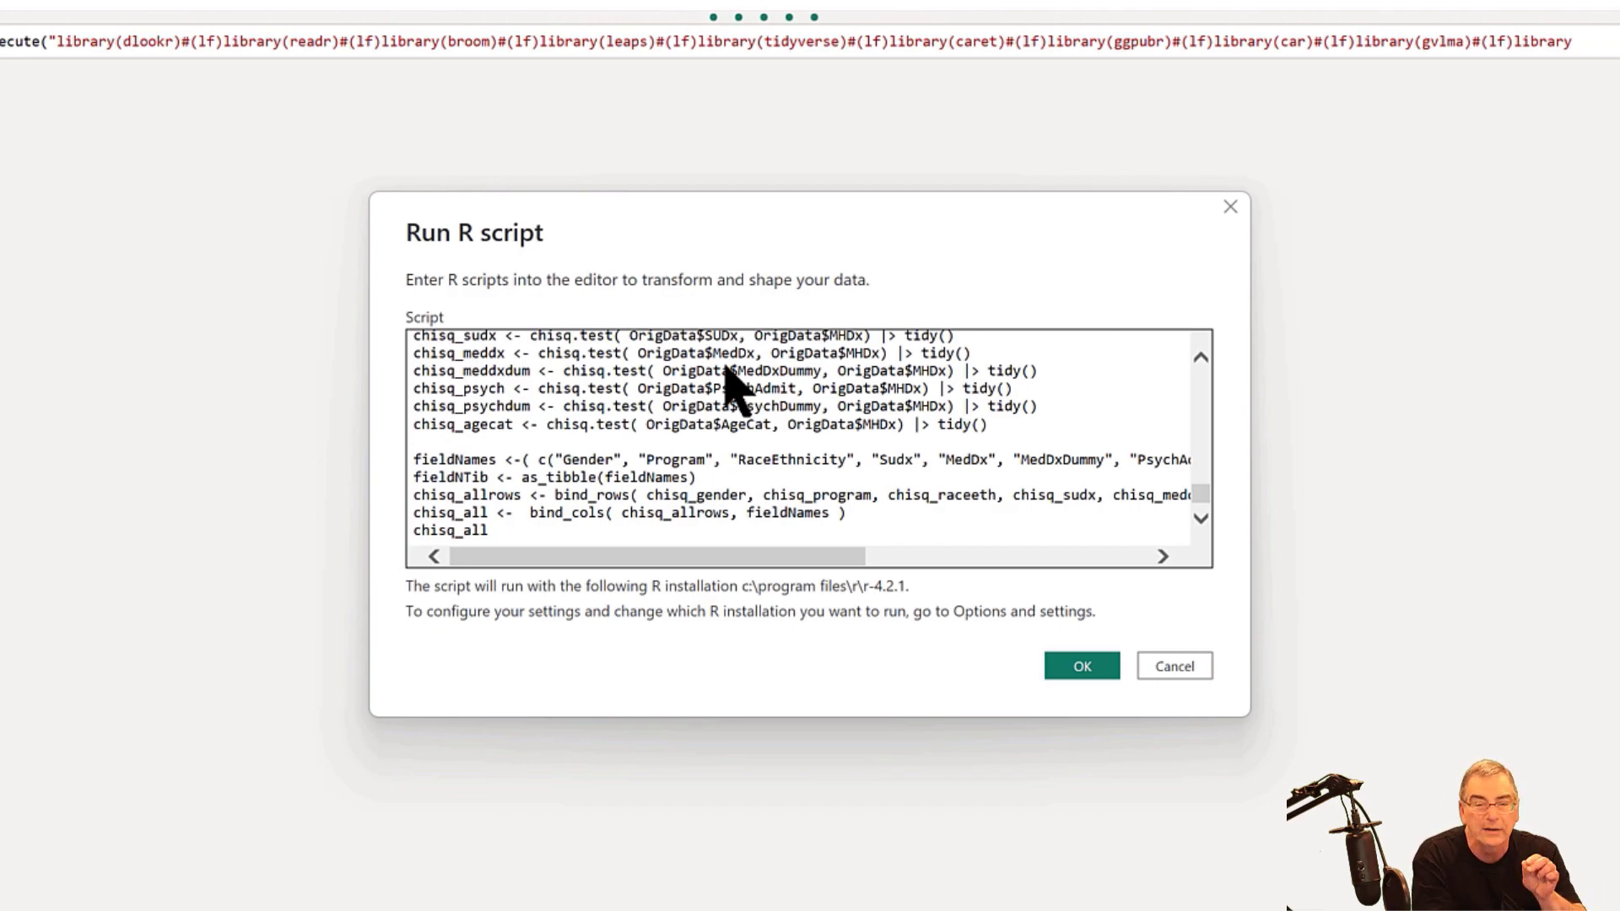
scroll(700, 439, "up", 2)
scroll(667, 485, "up", 10)
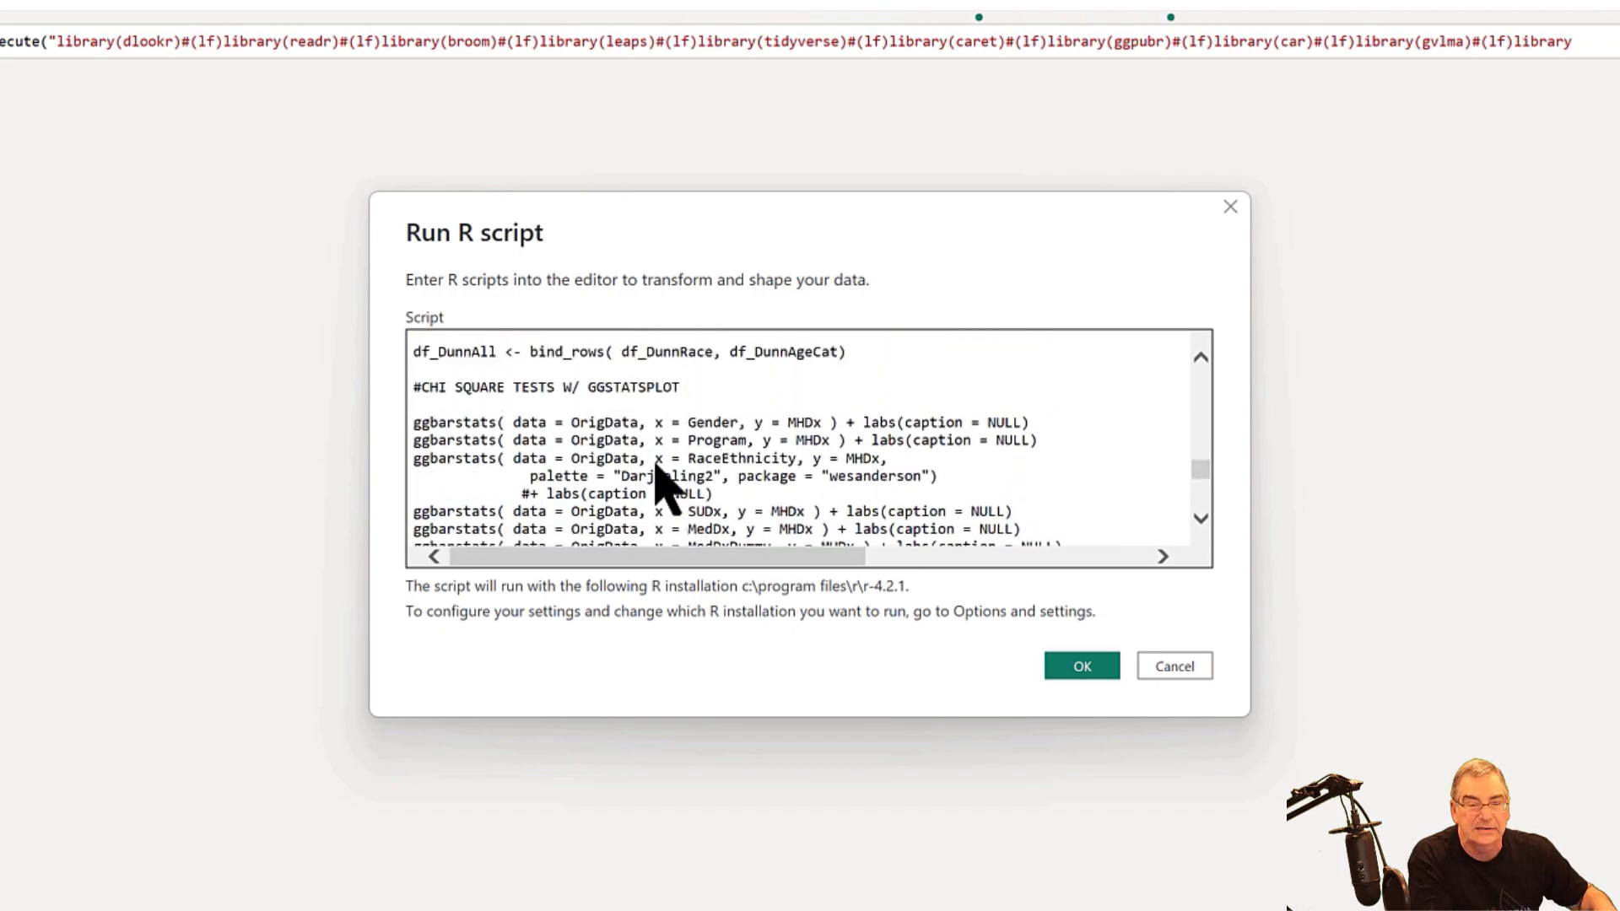
scroll(667, 472, "up", 5)
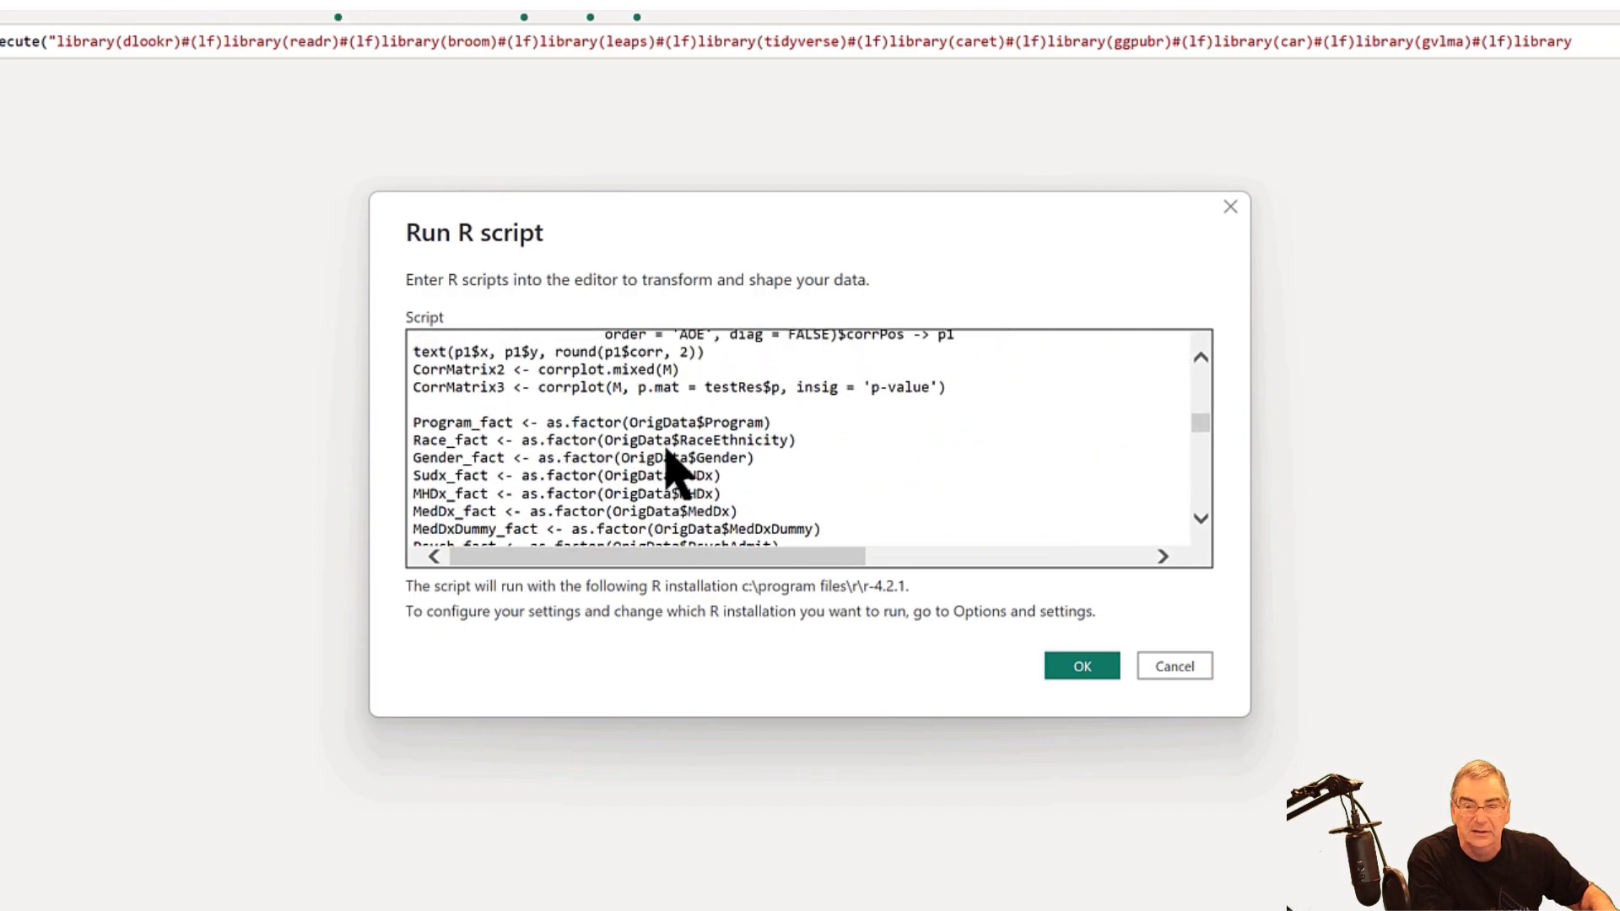
scroll(700, 438, "up", 10)
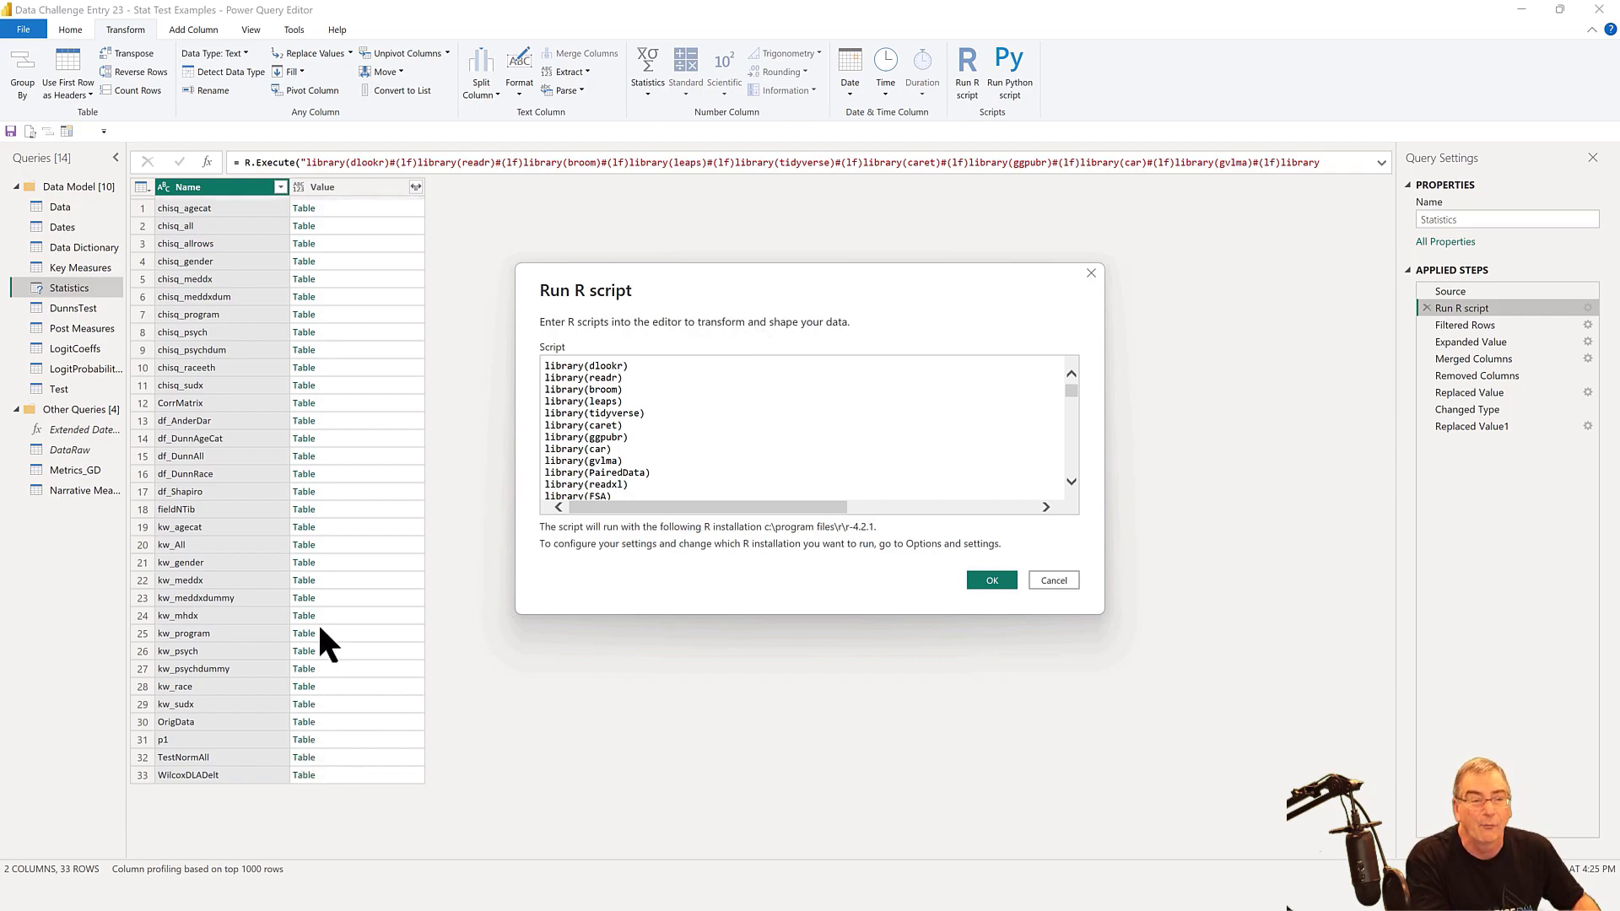
Step: Close the R script dialog without changes to return to the Statistics output tables
key("Escape")
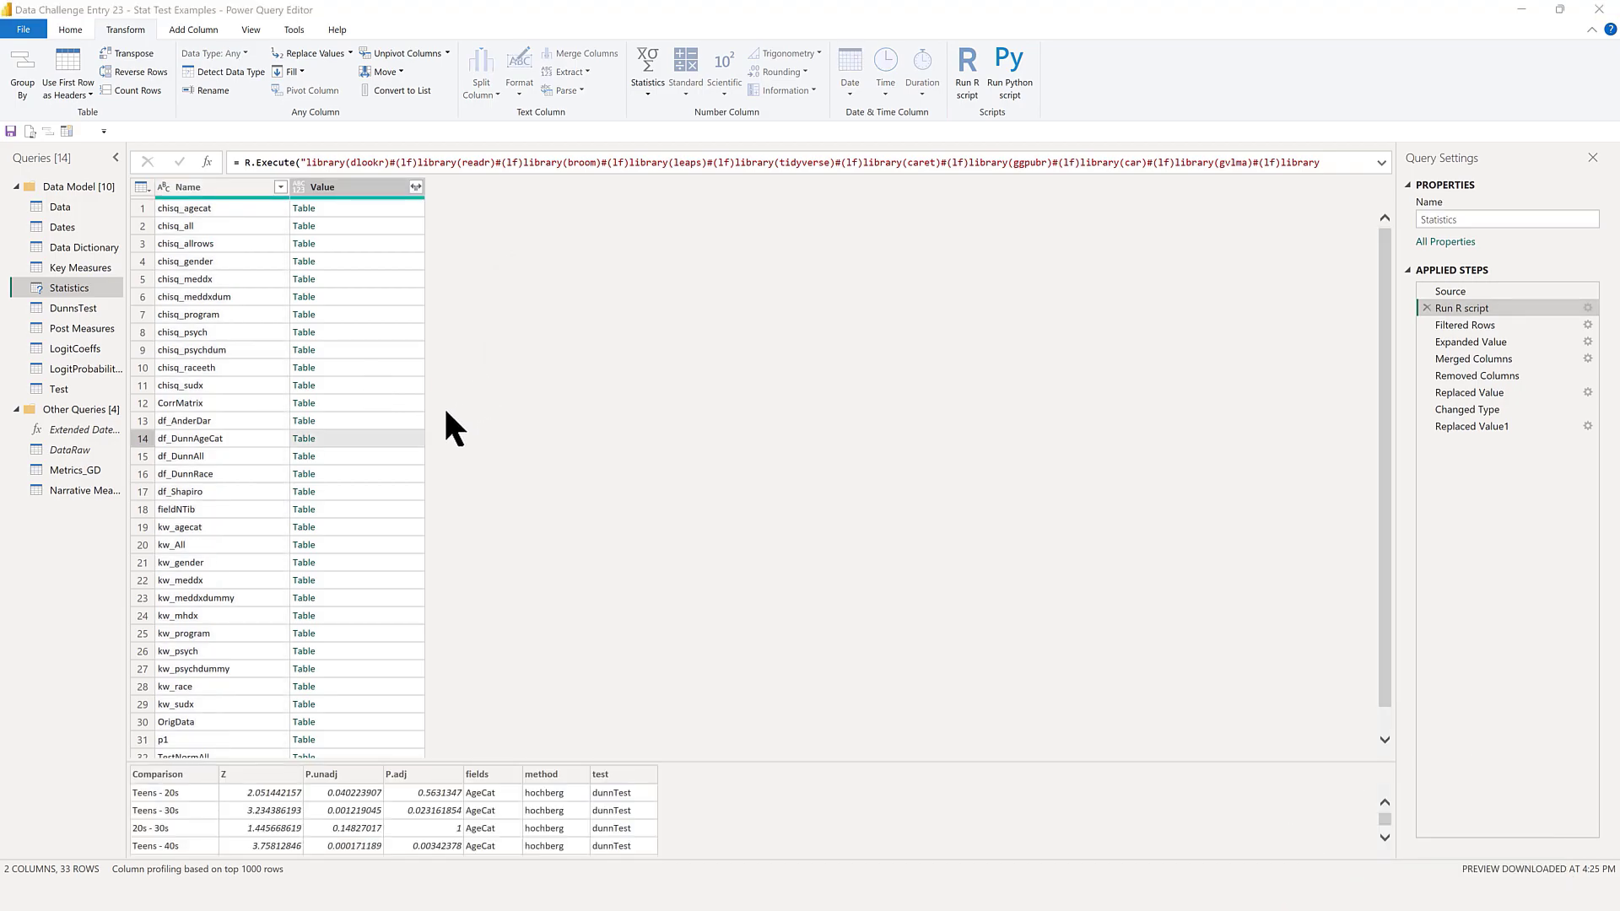